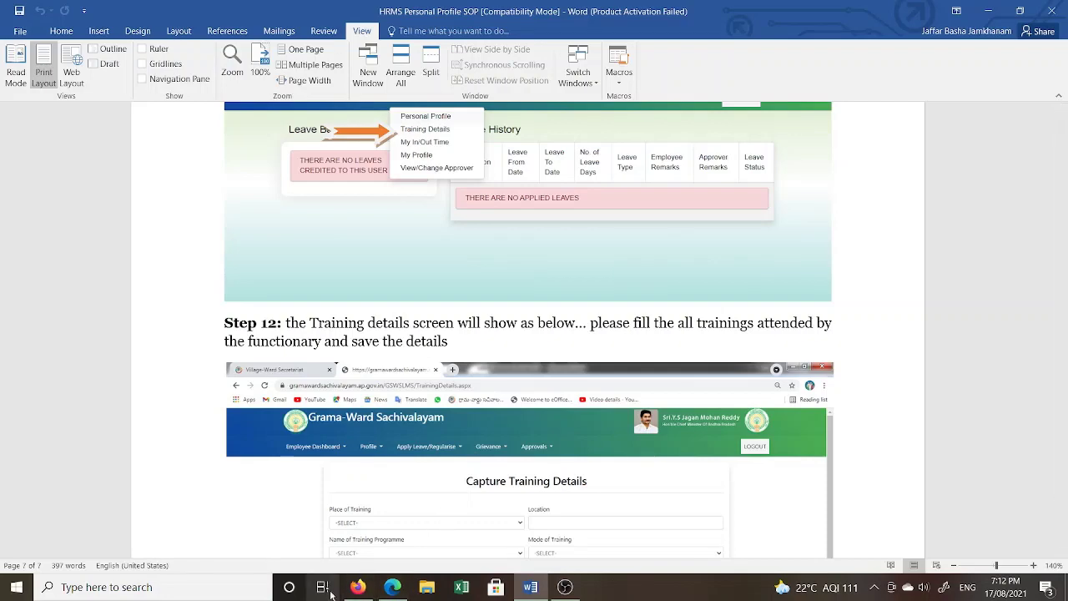
# - Switch from the Word SOP document to the browser showing the Personal Profile page
pyautogui.click(357, 586)
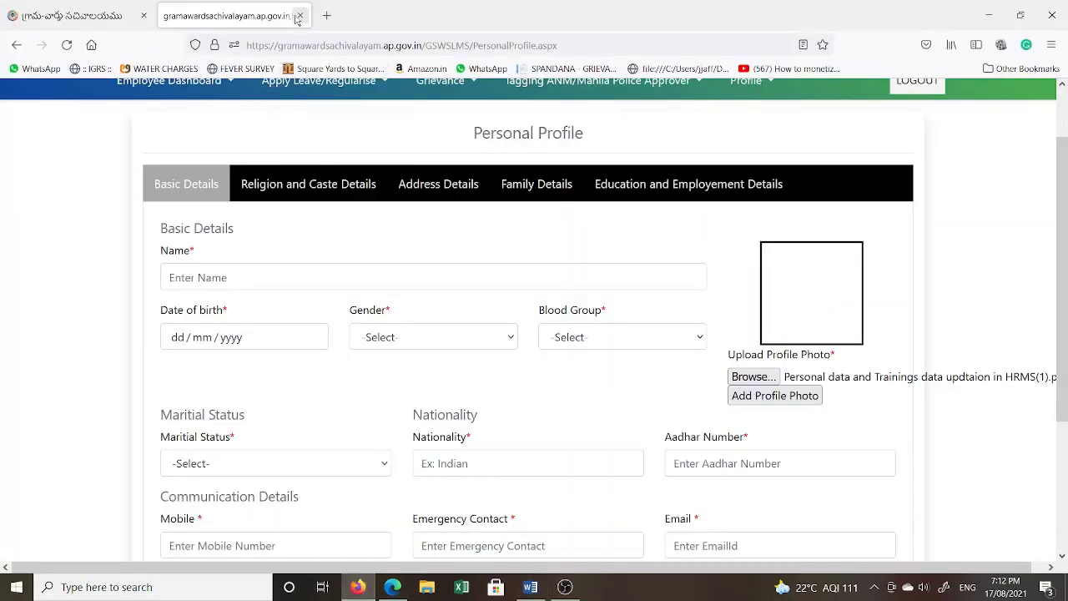
# - Close the old Personal Profile tab and open Human Resource Management from the Applications menu
pyautogui.click(299, 15)
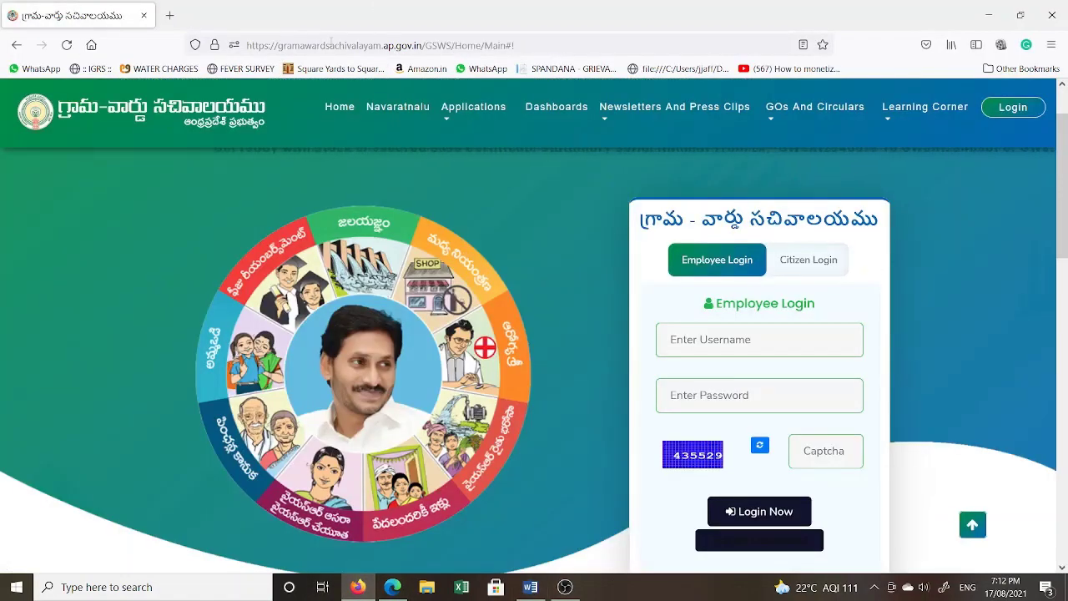
pyautogui.click(465, 110)
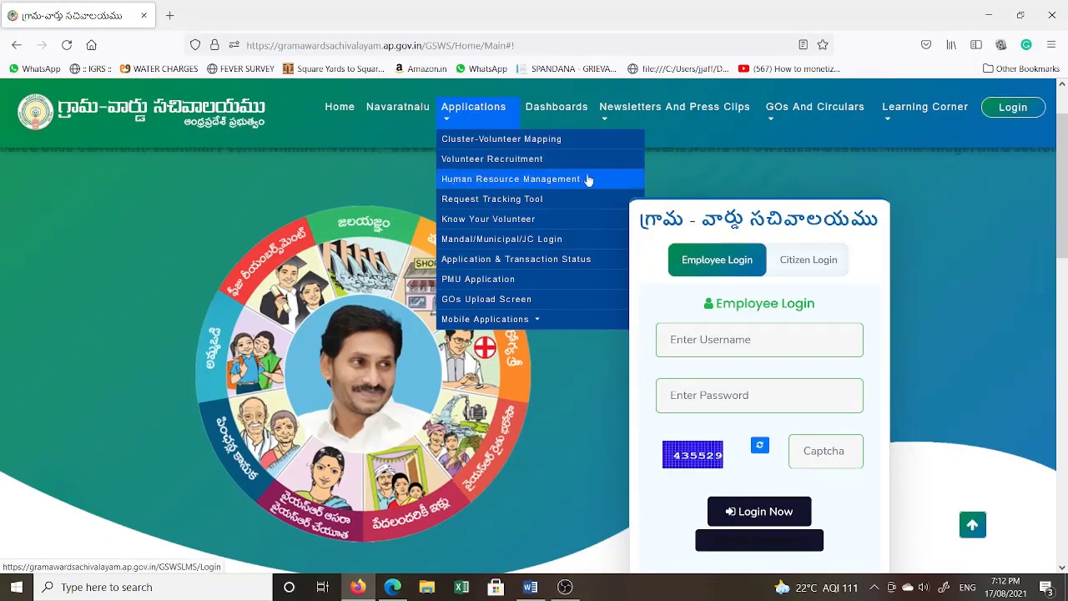
pyautogui.click(512, 180)
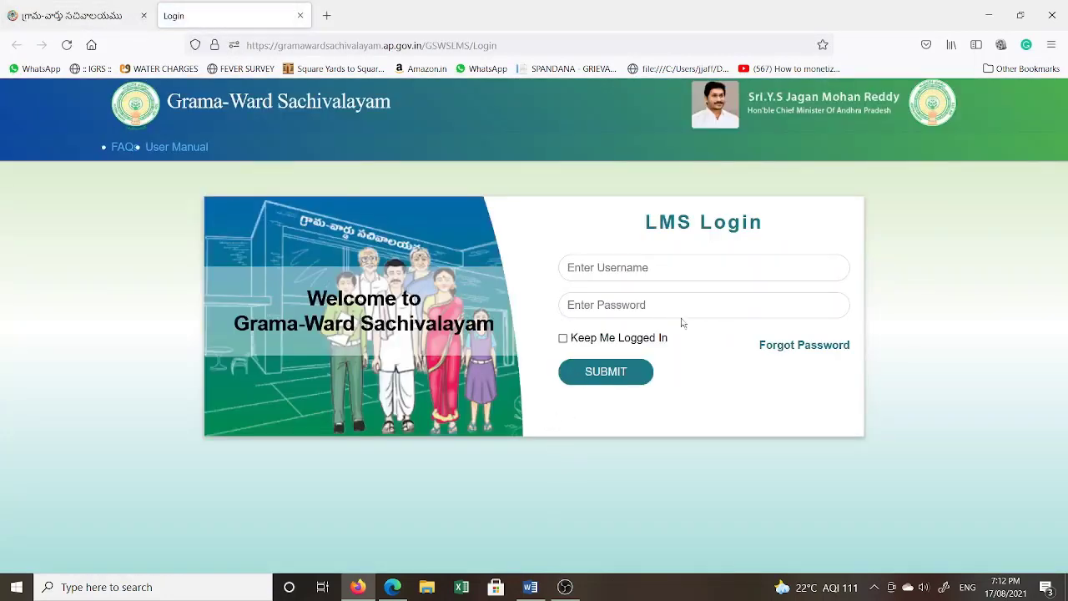
# - Log in to the LMS with the suggested username and the password, then open Profile > Personal Profile
pyautogui.click(603, 267)
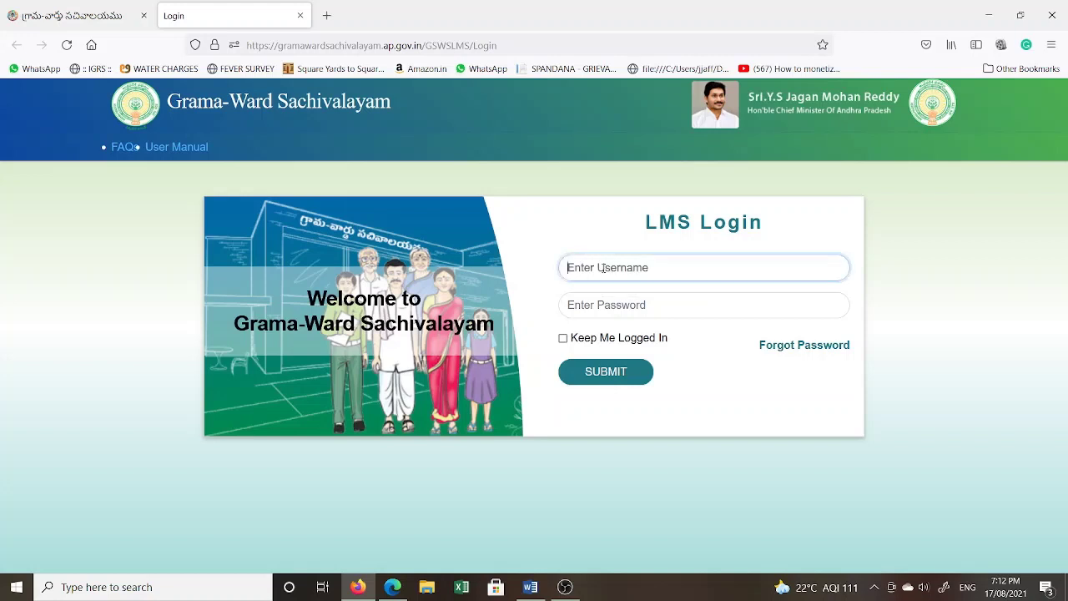
pyautogui.write('2112')
pyautogui.press('Down')
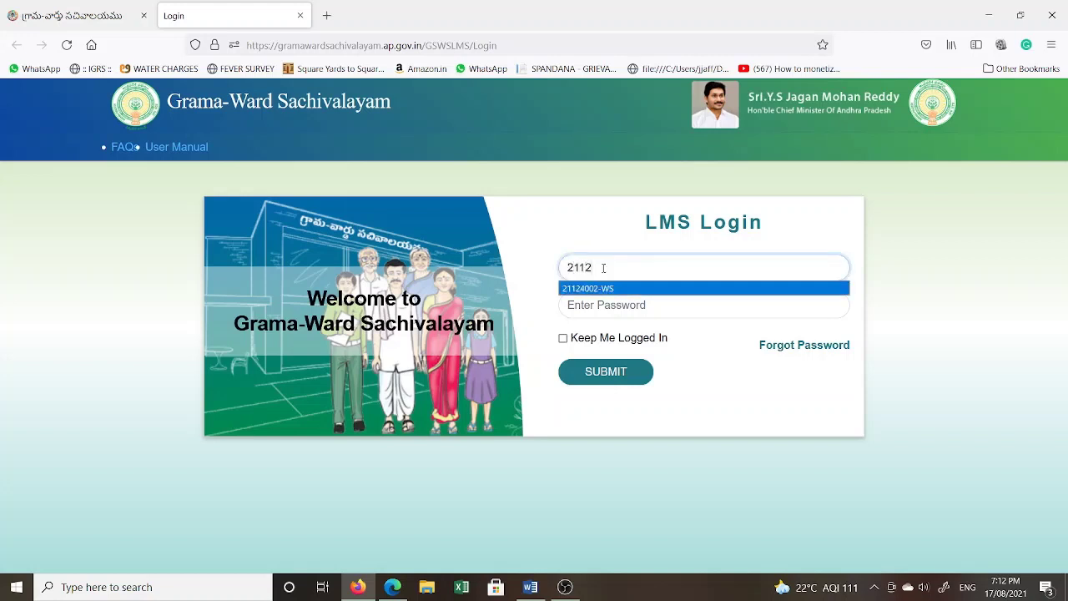
pyautogui.press('Return')
pyautogui.click(619, 304)
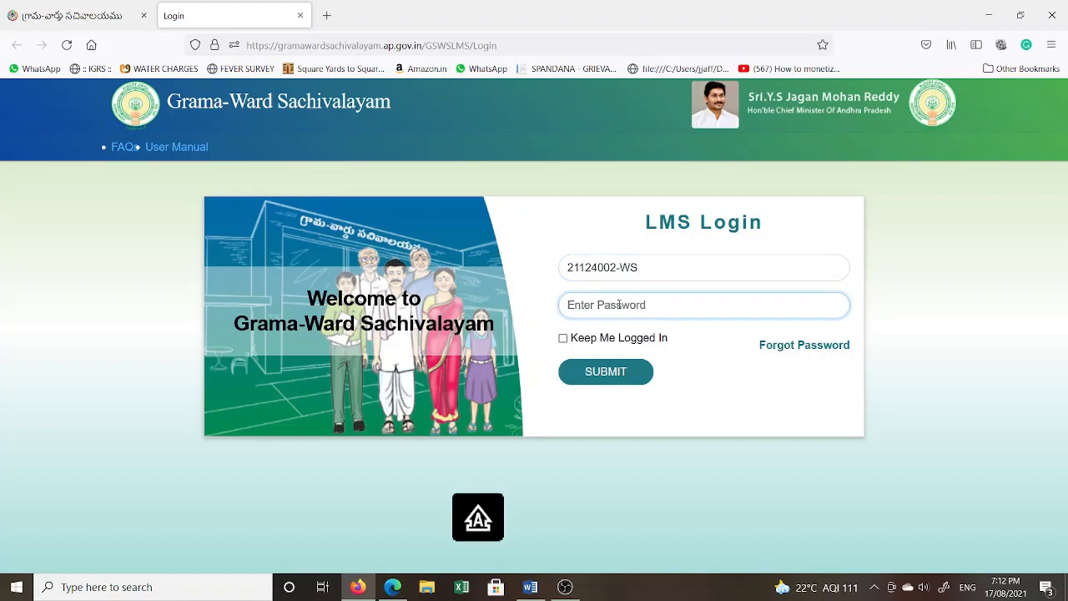
pyautogui.write('••')
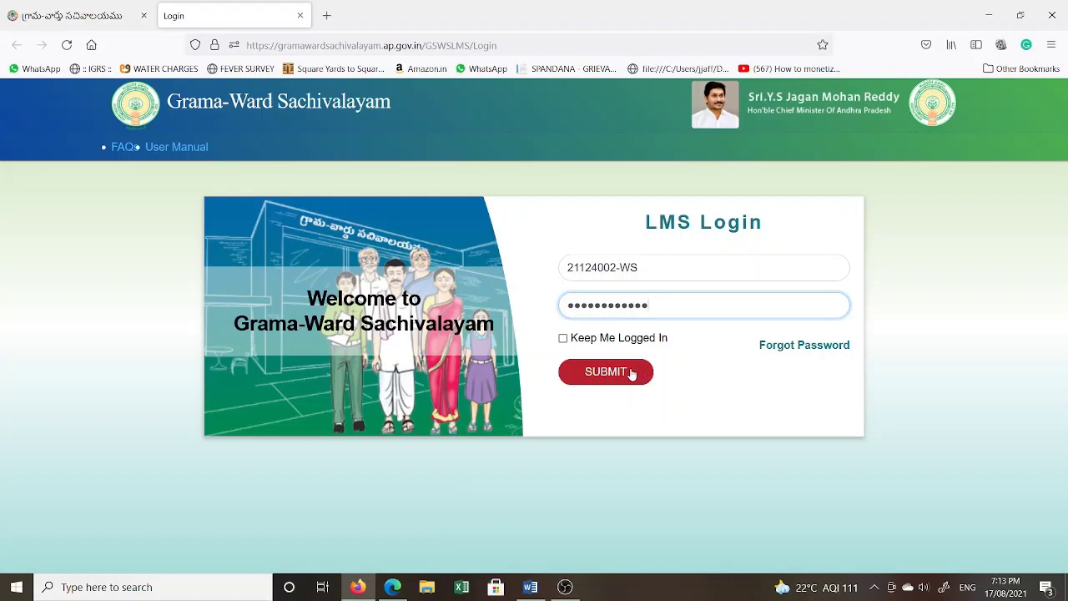
pyautogui.click(632, 374)
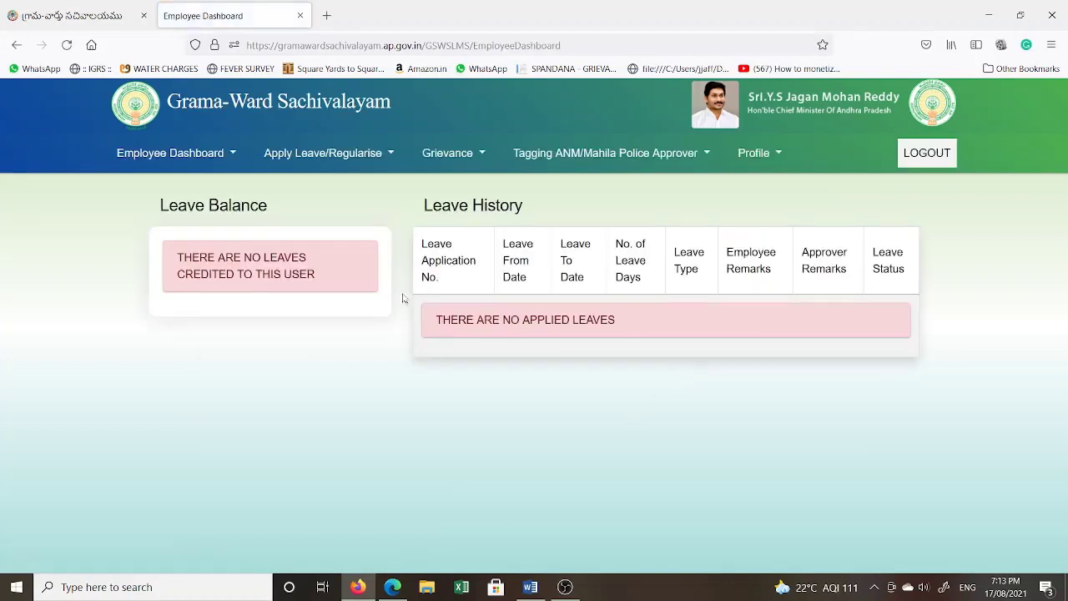
pyautogui.moveTo(756, 163)
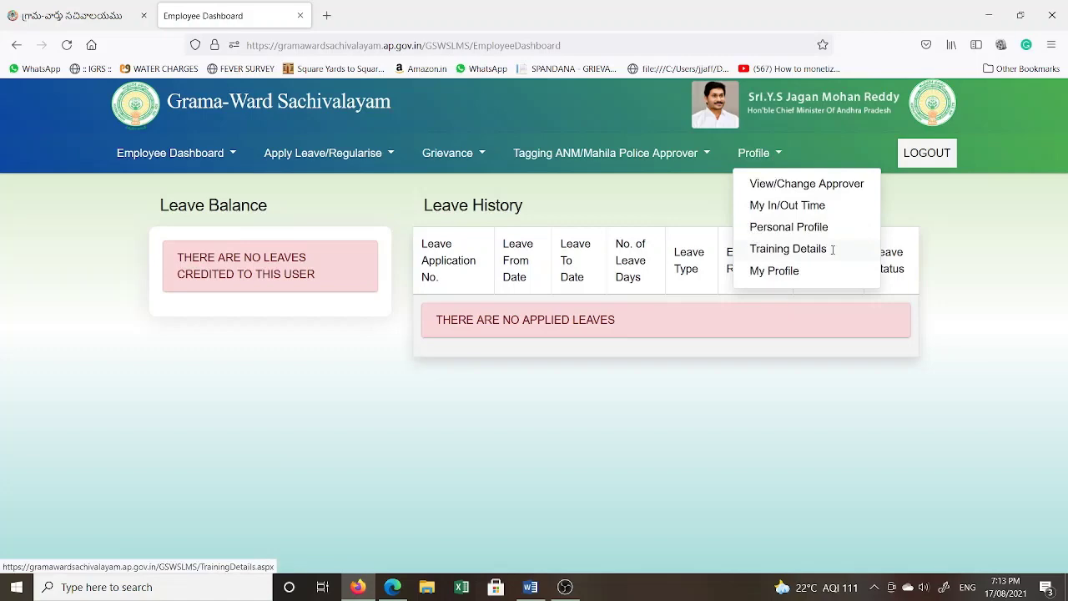
pyautogui.click(777, 228)
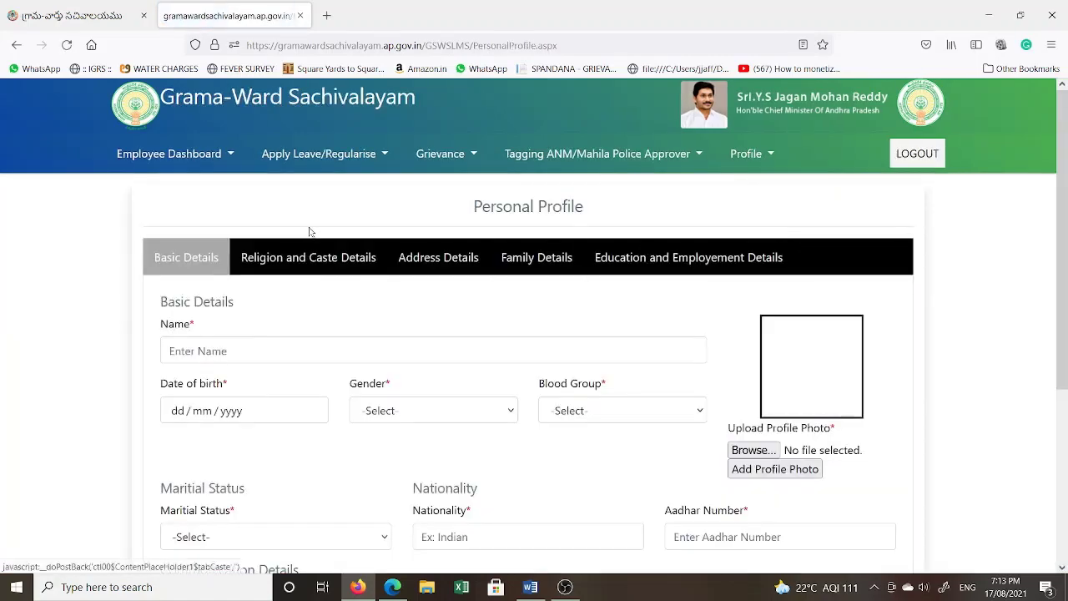
pyautogui.scroll(-3, 309, 231)
pyautogui.scroll(2, 375, 250)
pyautogui.scroll(-1, 453, 281)
pyautogui.scroll(-1, 484, 316)
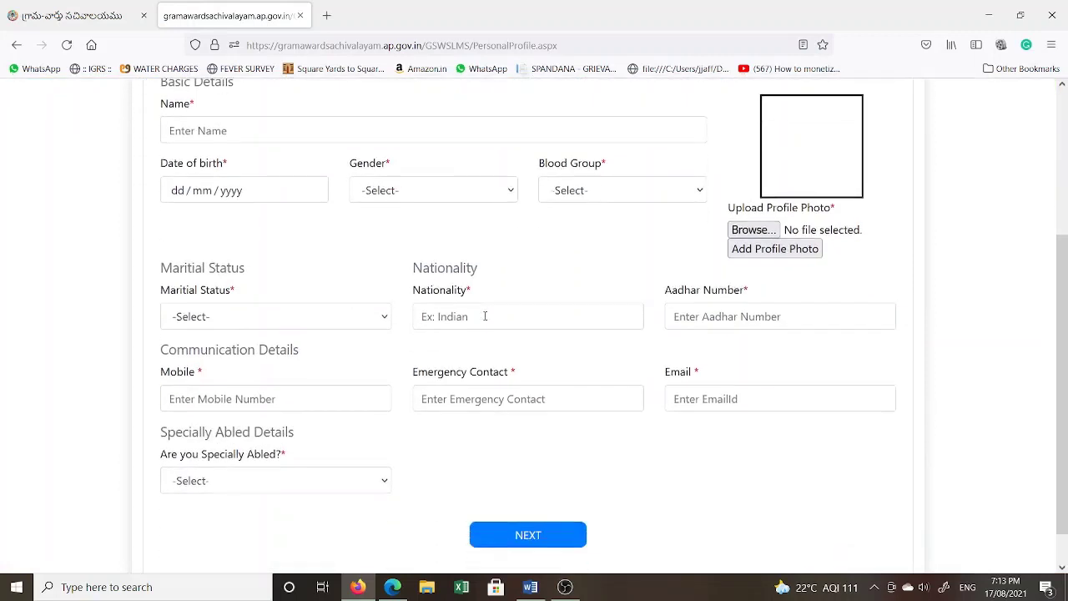
pyautogui.scroll(1, 438, 271)
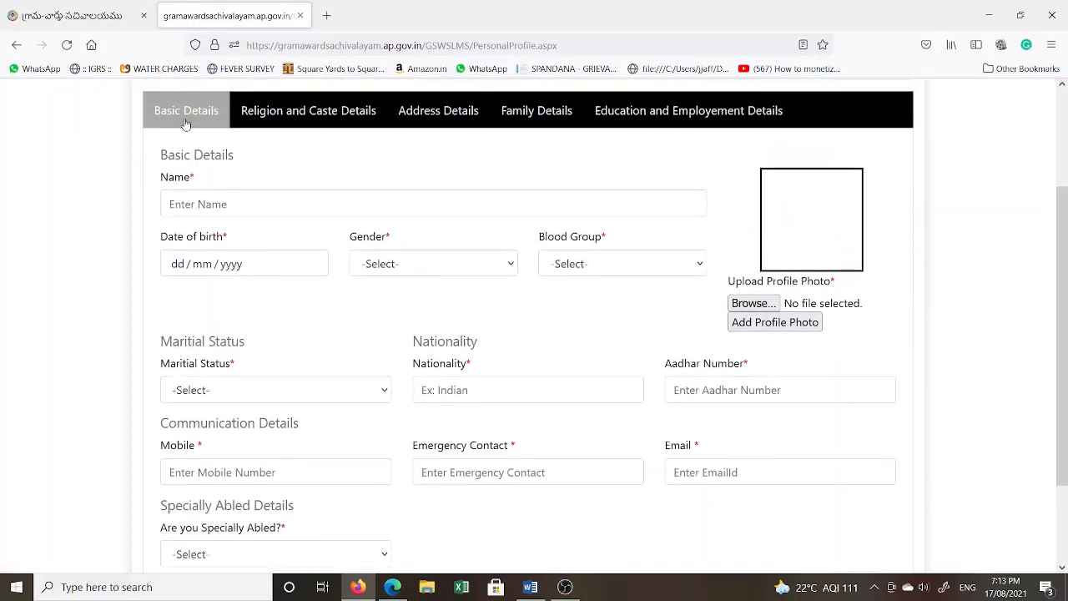
pyautogui.click(178, 204)
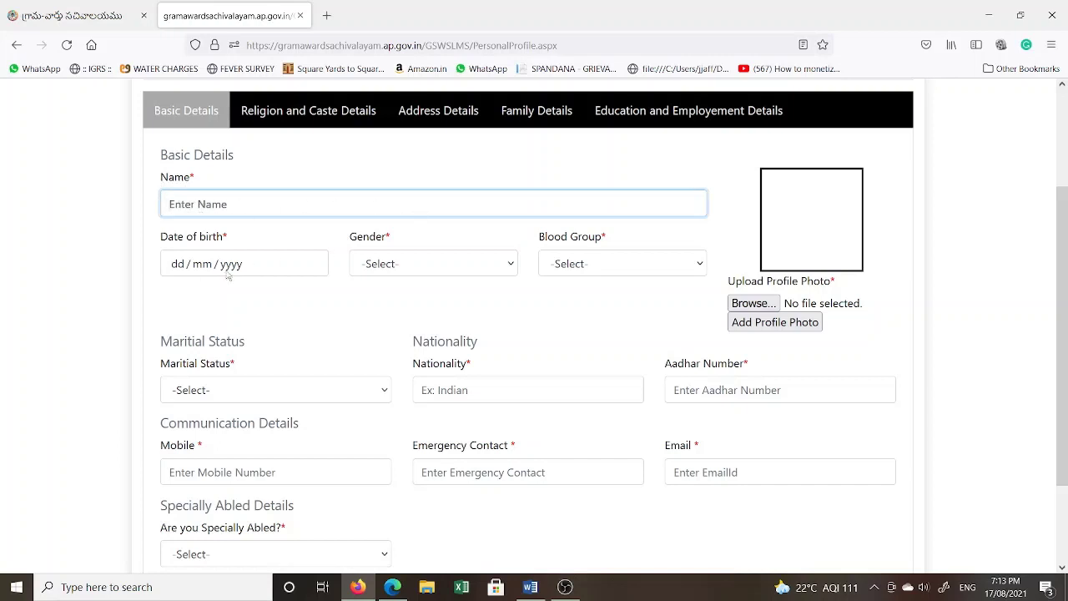
pyautogui.scroll(-1, 166, 246)
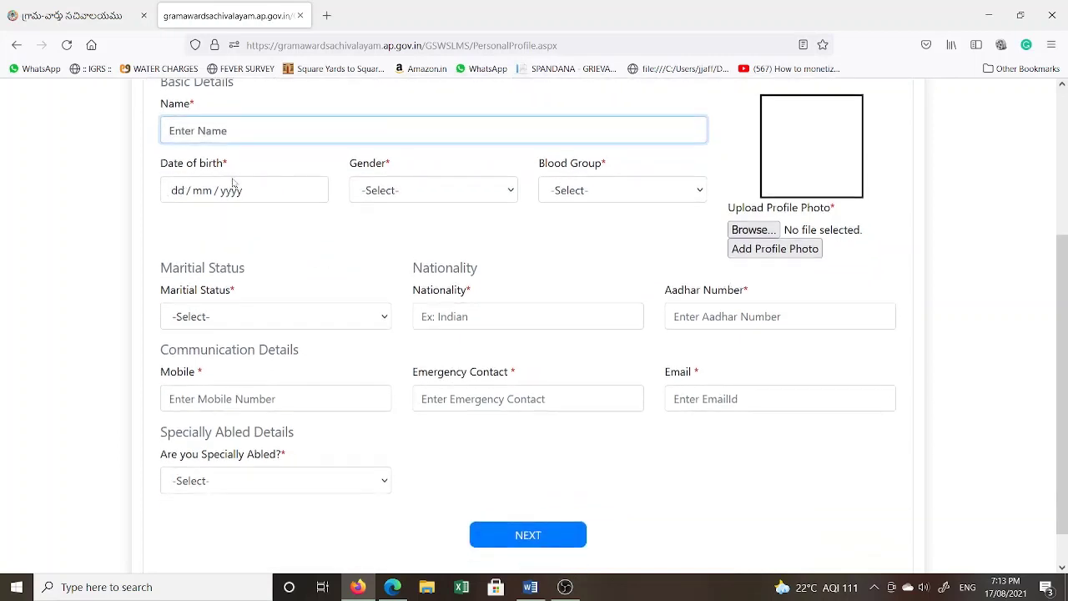
pyautogui.click(425, 191)
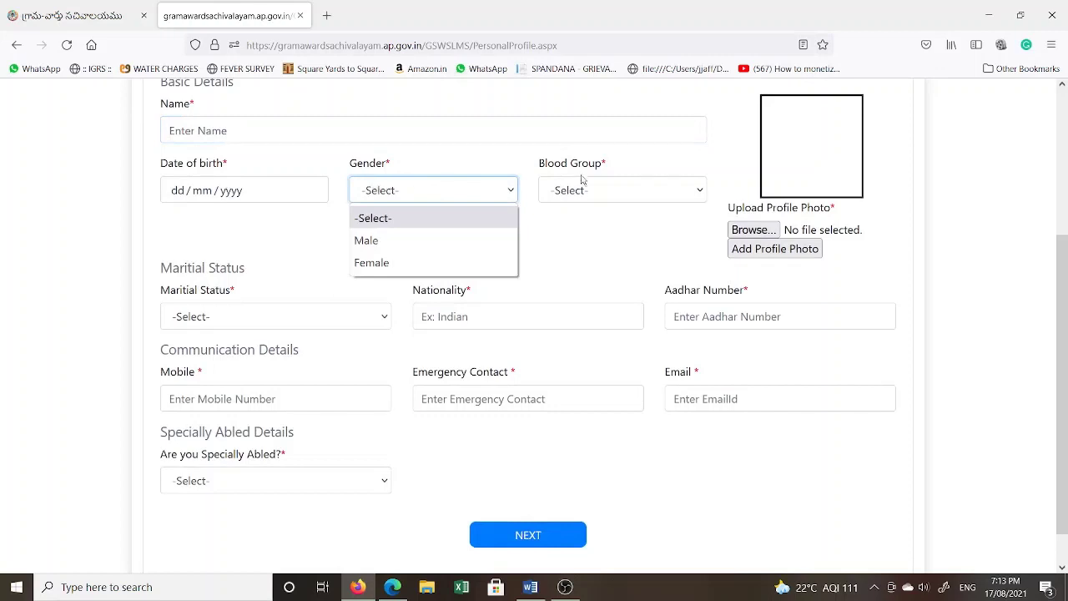
pyautogui.click(610, 188)
pyautogui.click(282, 303)
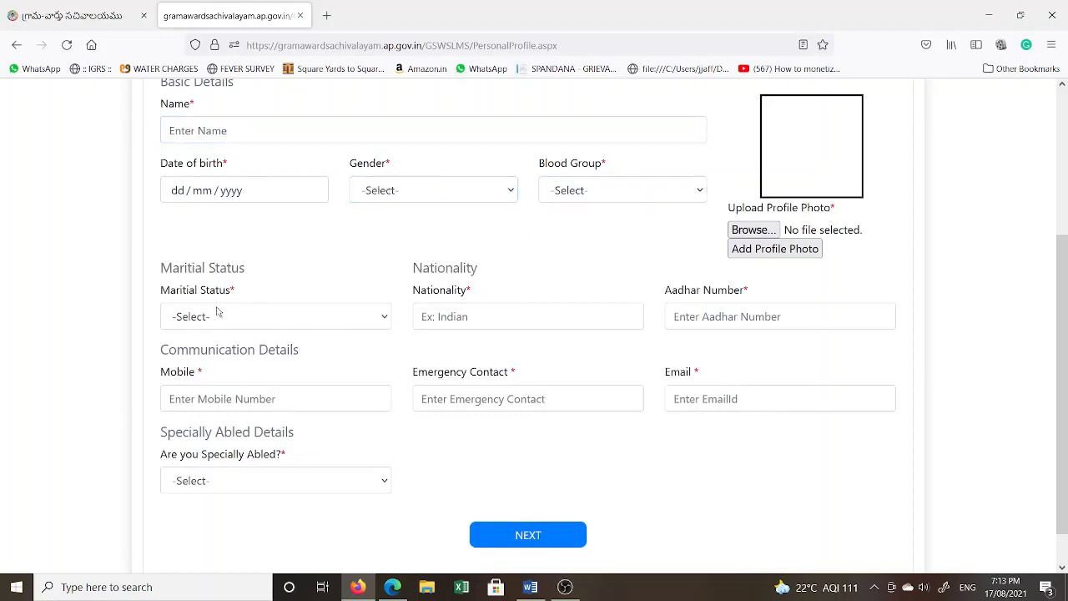
pyautogui.click(217, 313)
pyautogui.click(341, 258)
pyautogui.click(442, 316)
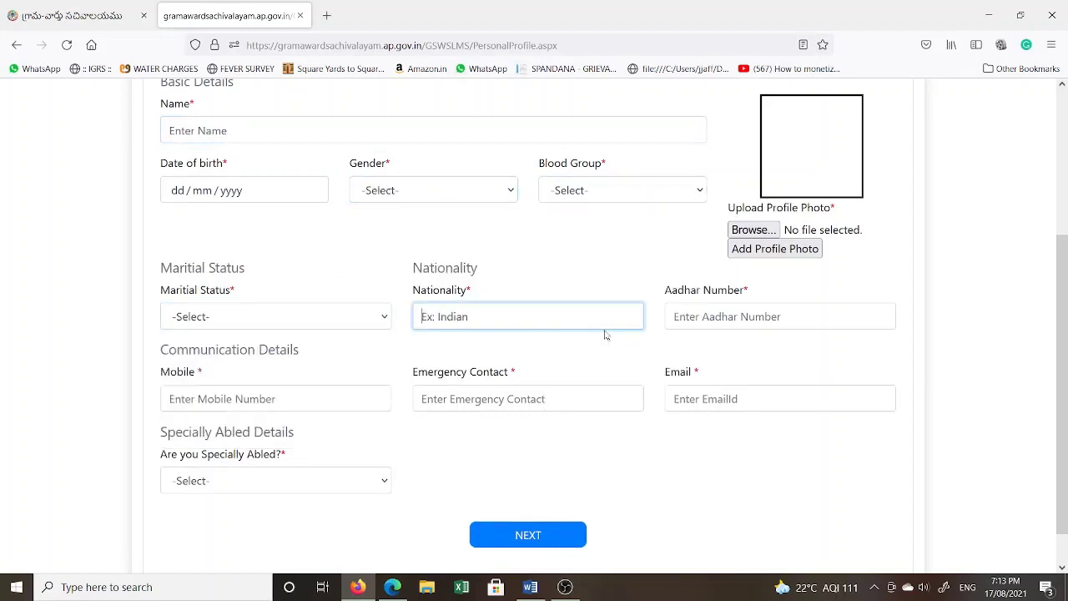
pyautogui.click(706, 317)
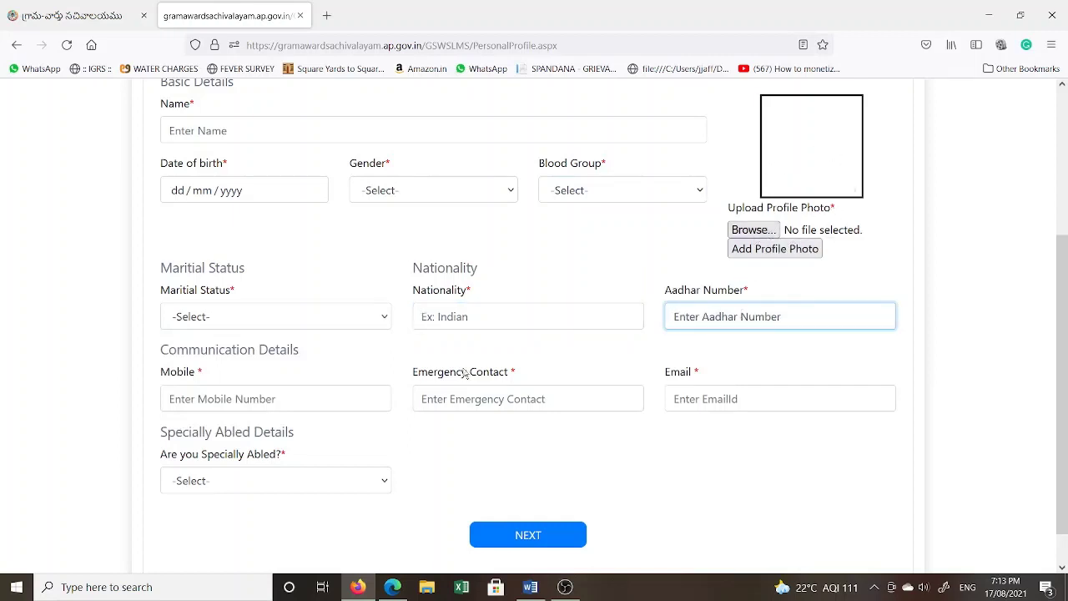
pyautogui.click(194, 399)
pyautogui.click(477, 401)
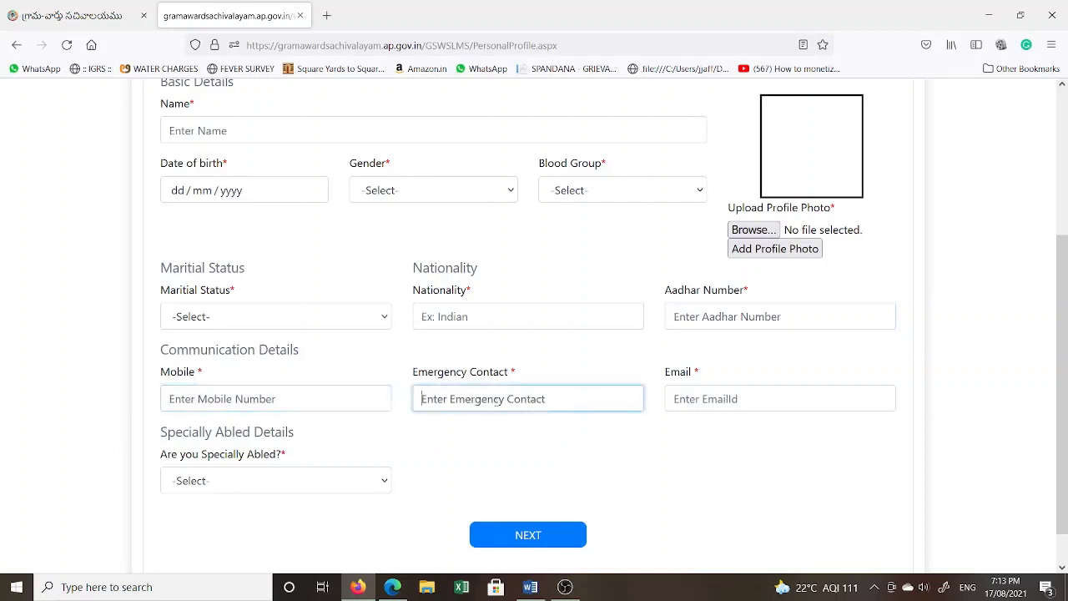
pyautogui.click(802, 398)
pyautogui.click(298, 482)
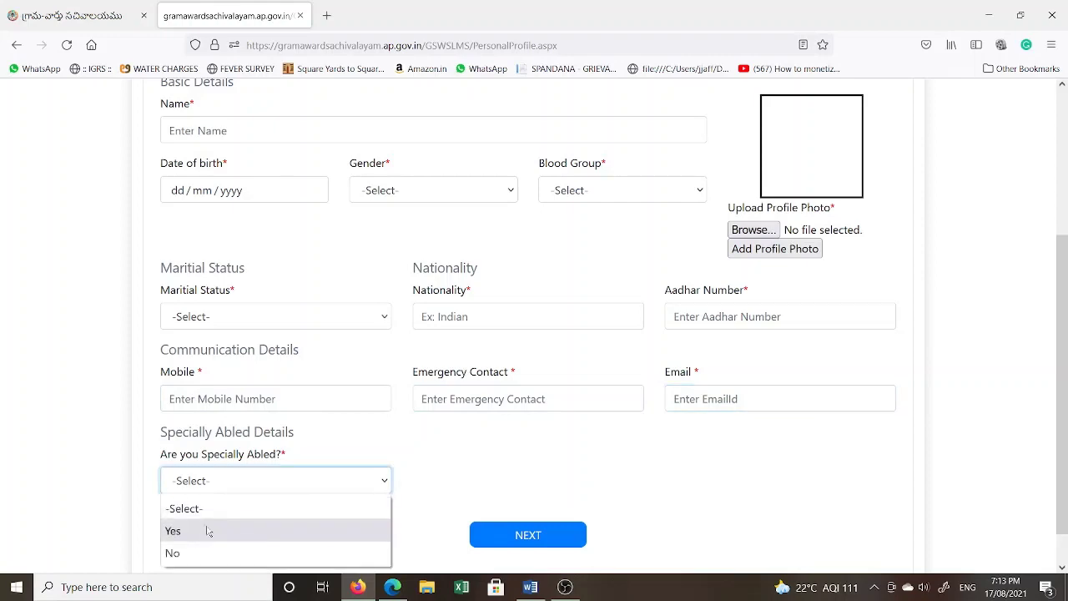
pyautogui.scroll(5, 500, 442)
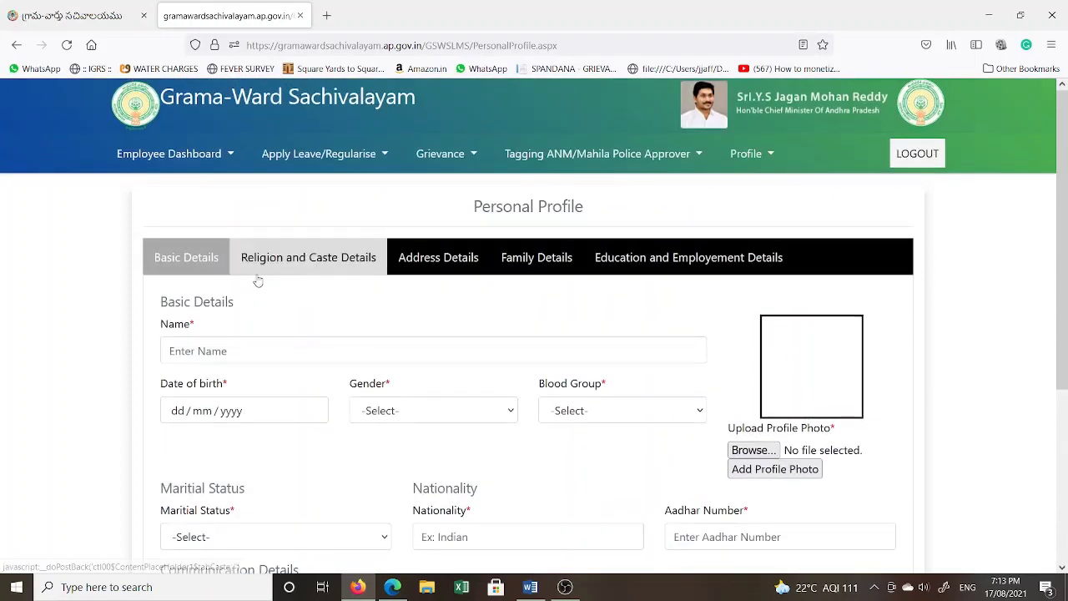
# - Review the Religion, Caste and Sub-Caste choices in Religion and Caste Details, leaving them unchanged
pyautogui.click(308, 264)
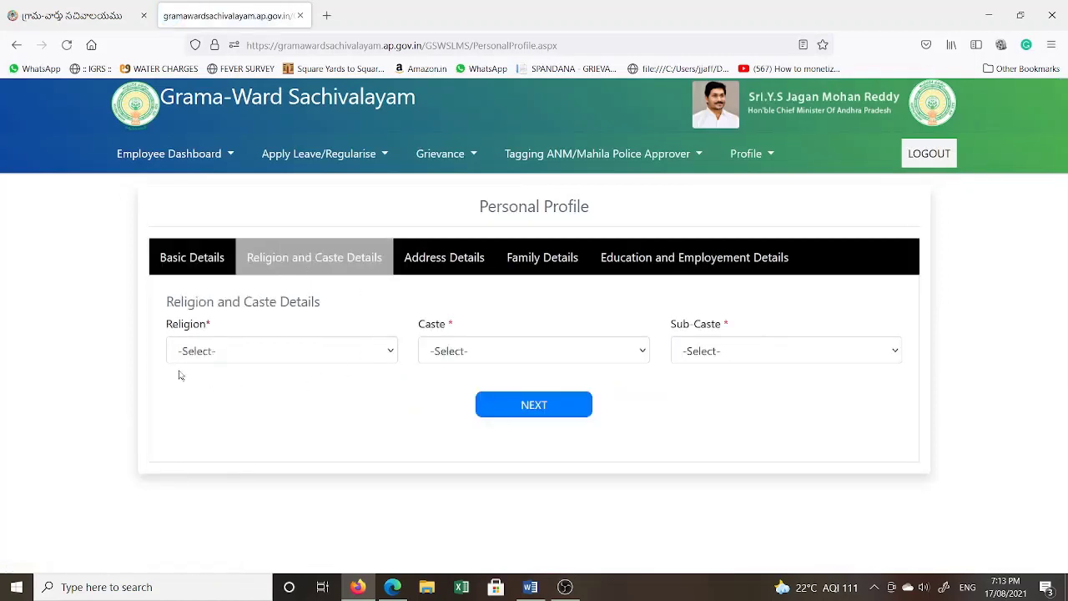
pyautogui.click(204, 354)
pyautogui.click(318, 389)
pyautogui.click(507, 362)
pyautogui.click(762, 363)
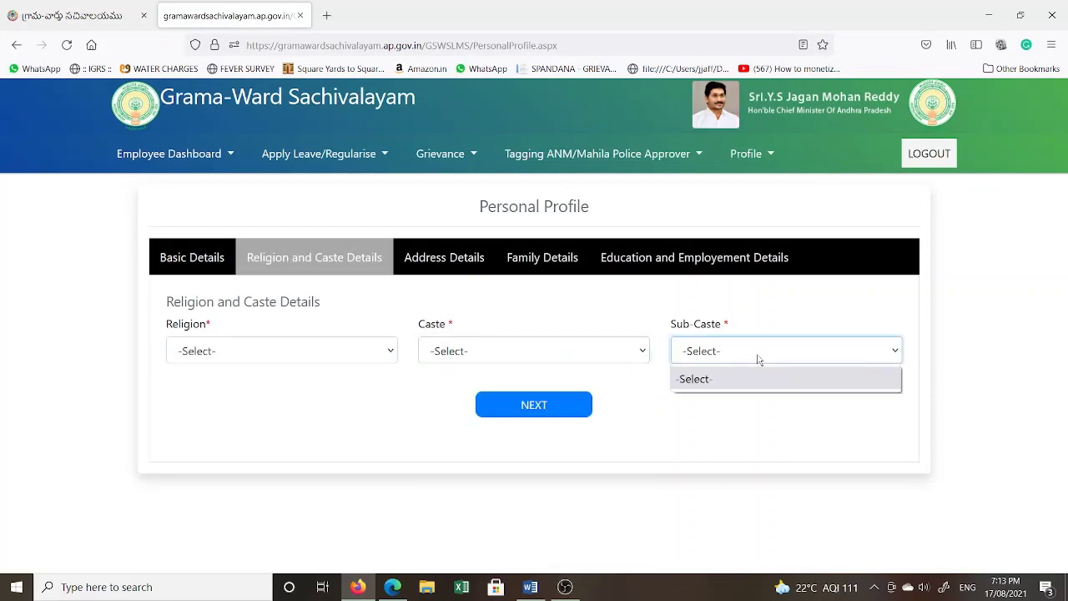
# - Check the empty Address Details fields: Pin Code, Door no., and Head Quarters choices, then go next
pyautogui.click(442, 257)
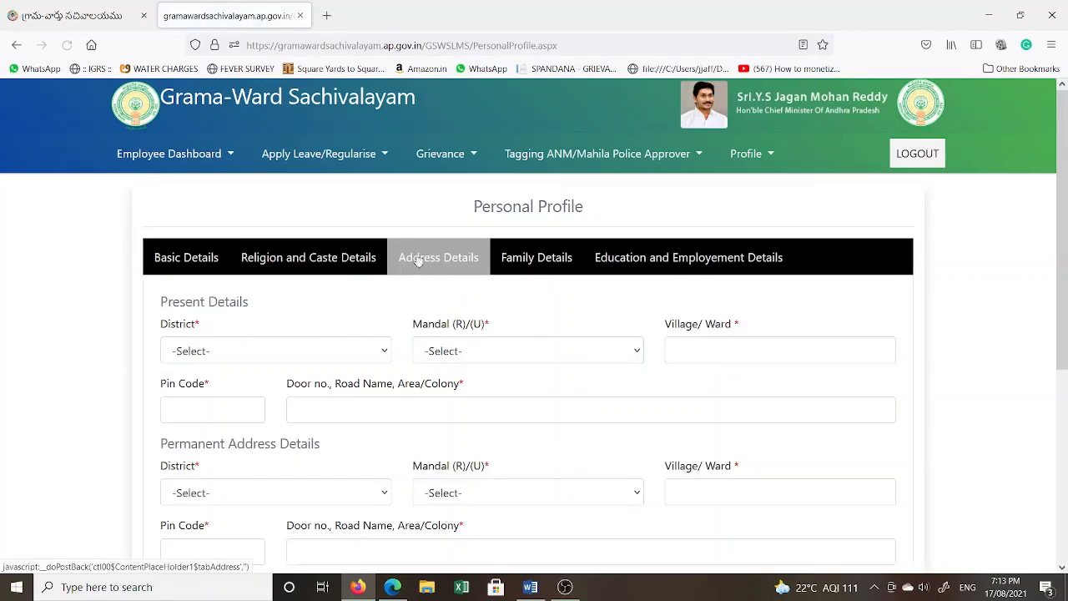
pyautogui.scroll(-3, 408, 254)
pyautogui.scroll(1, 395, 256)
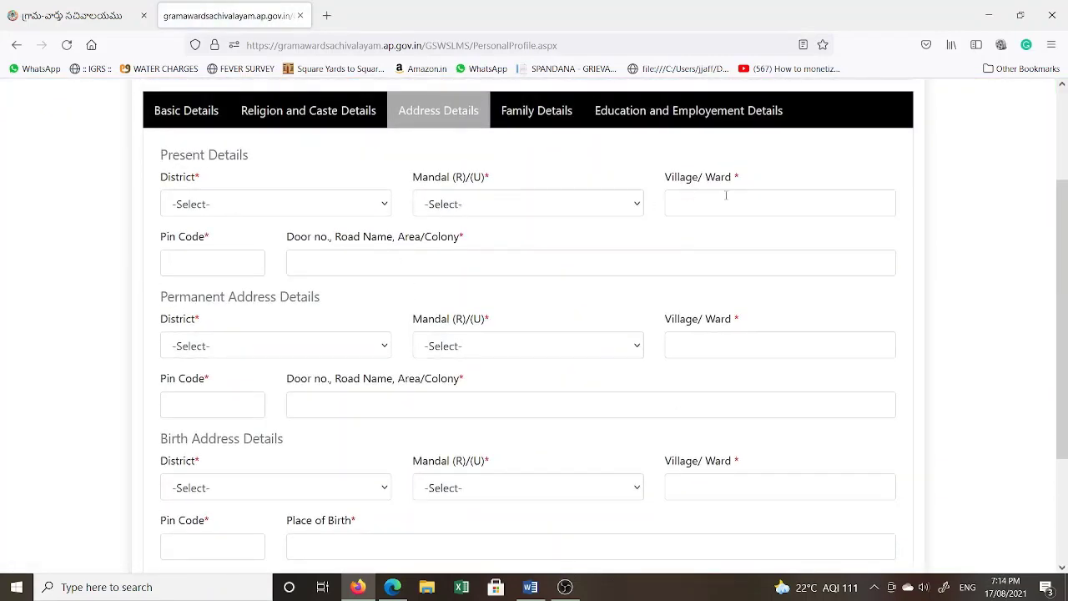
pyautogui.click(170, 260)
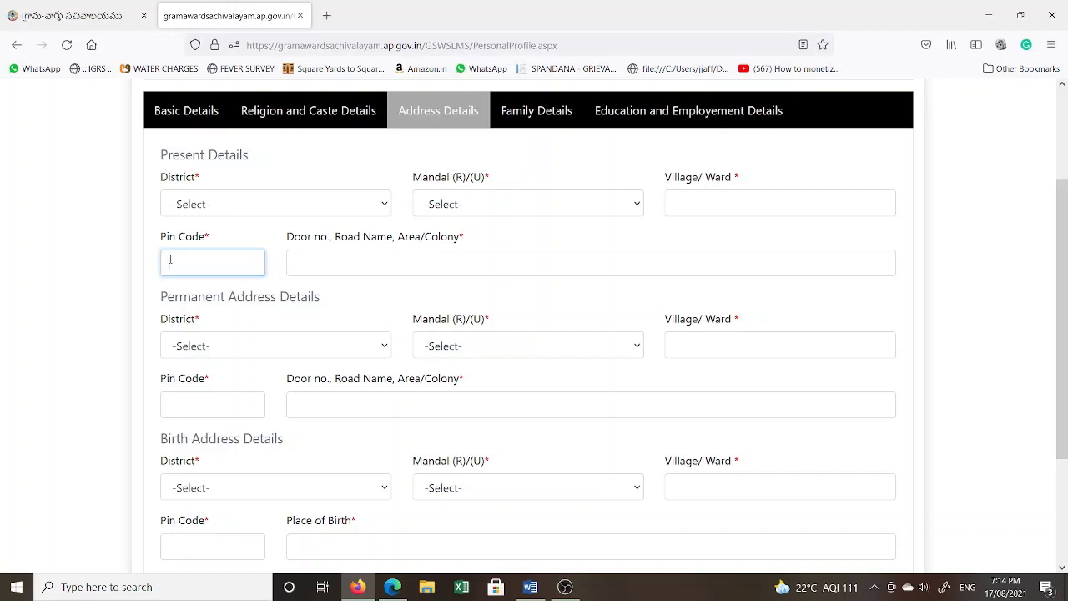
pyautogui.click(312, 263)
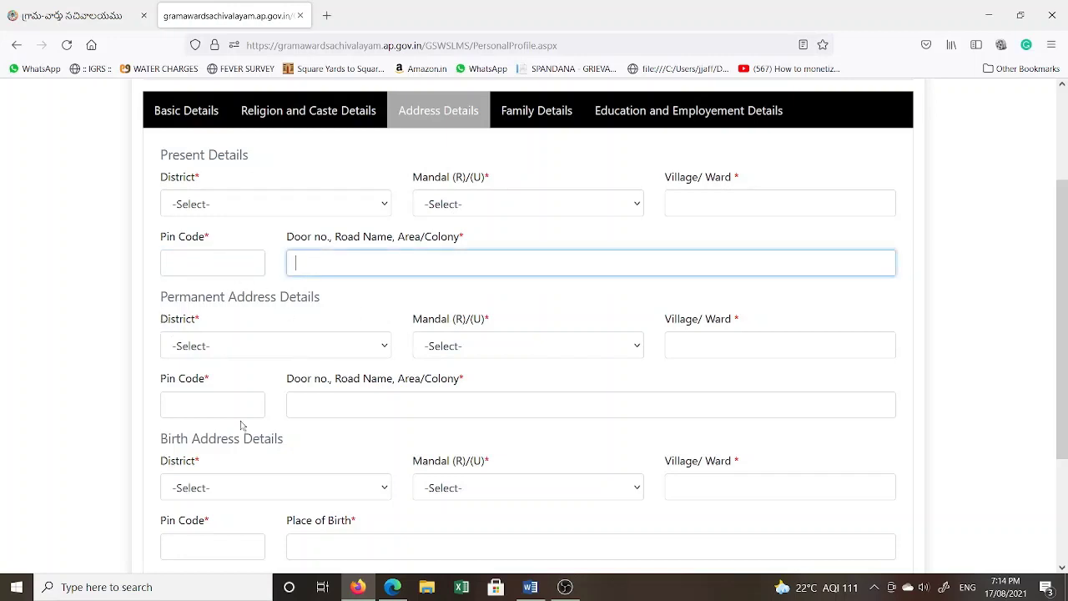
pyautogui.scroll(-2, 291, 451)
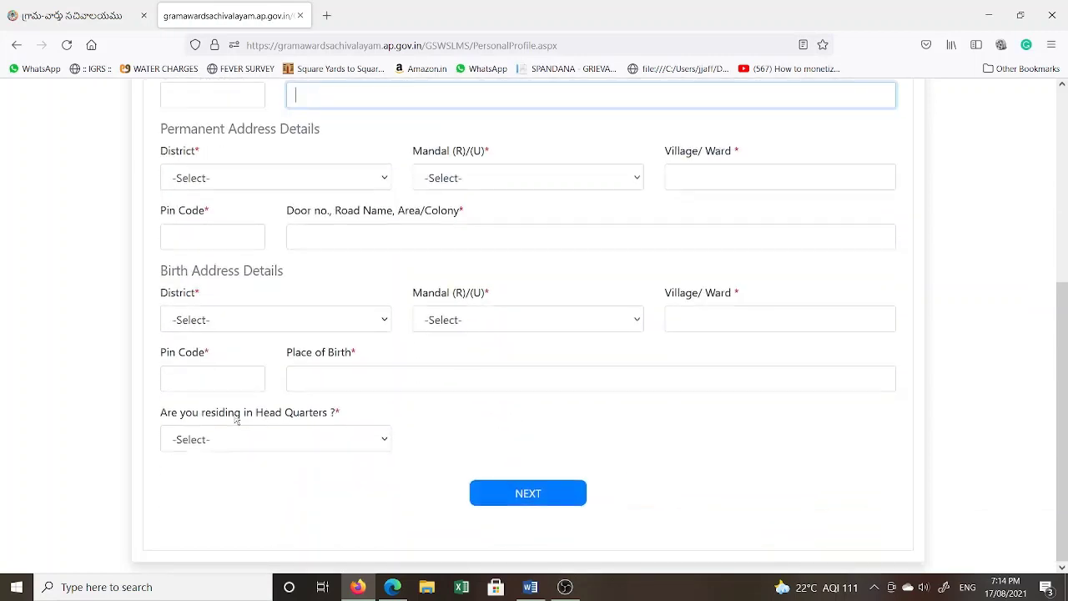
pyautogui.click(290, 439)
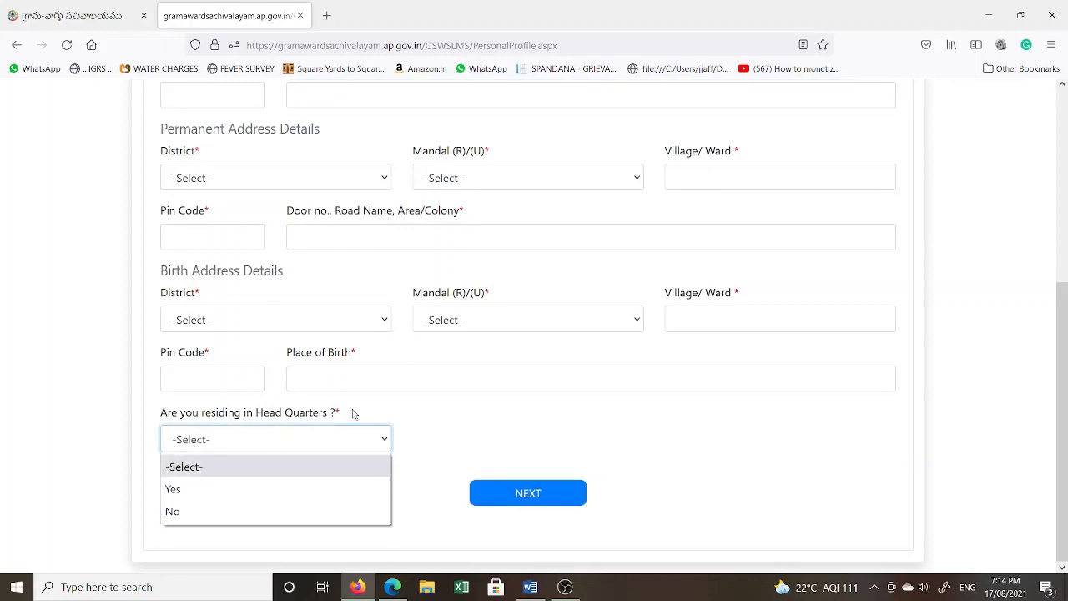
pyautogui.click(492, 492)
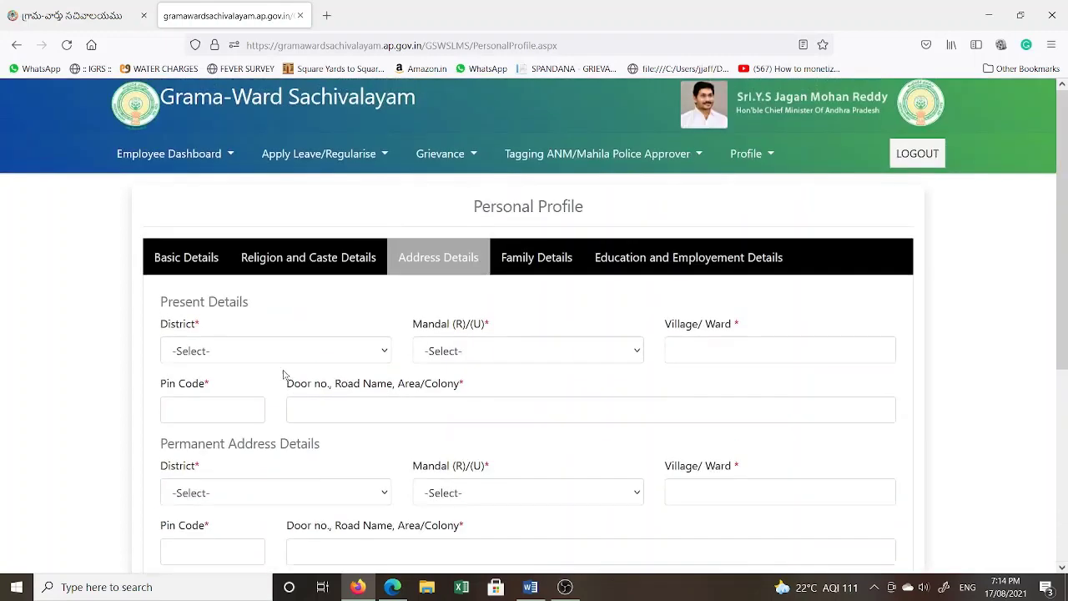
# - Check the Family Details fields: the RelationShip list, Name and Age, all left empty
pyautogui.click(531, 255)
pyautogui.click(197, 307)
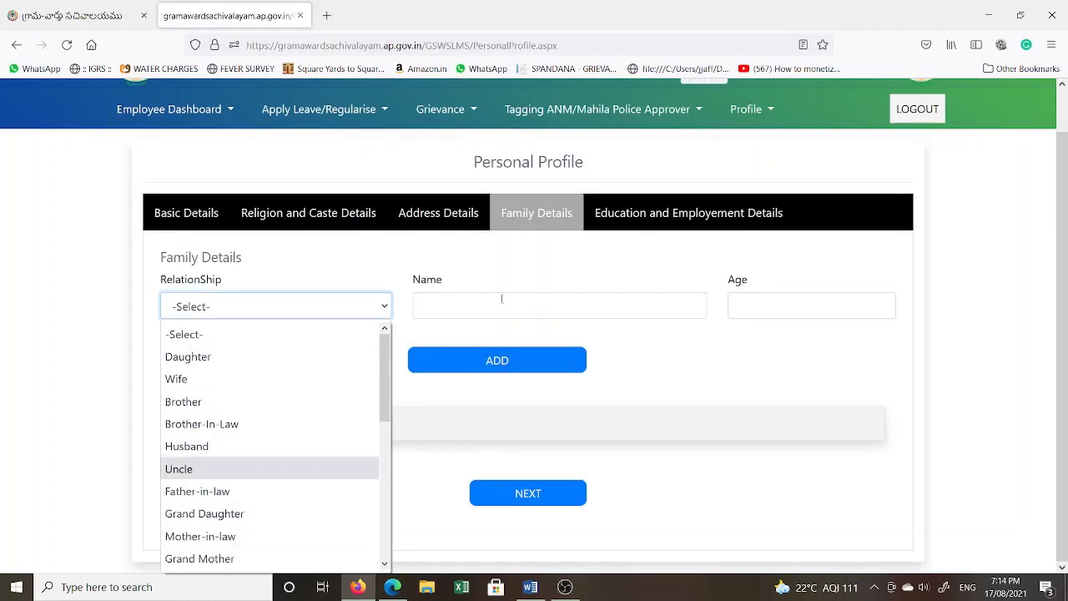
pyautogui.click(458, 307)
pyautogui.click(786, 305)
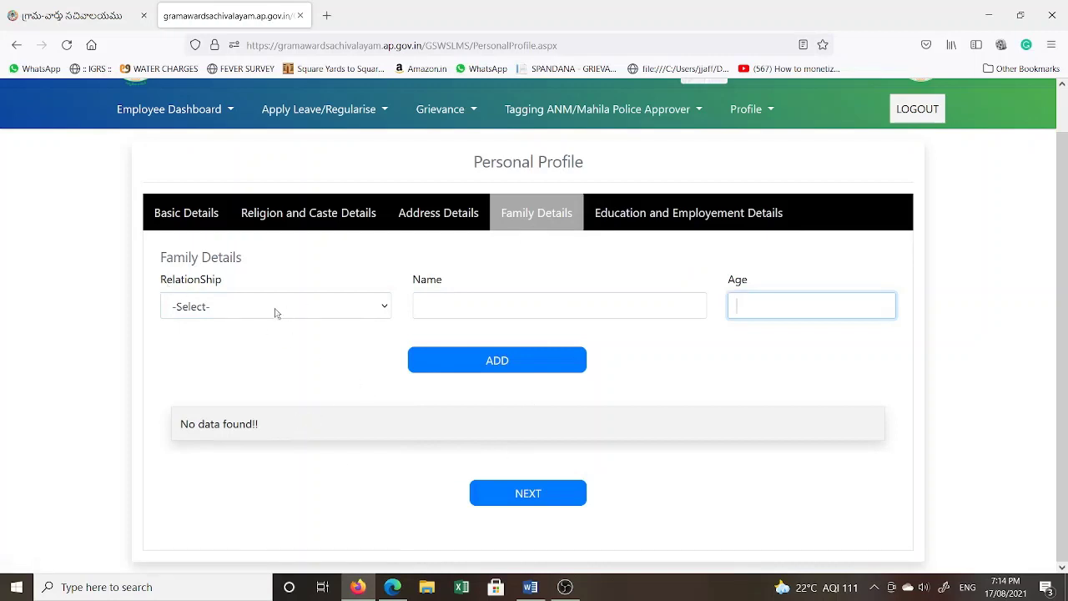
# - Revisit Address Details to point out Pin Code's required mark, then return to Family Details
pyautogui.click(442, 219)
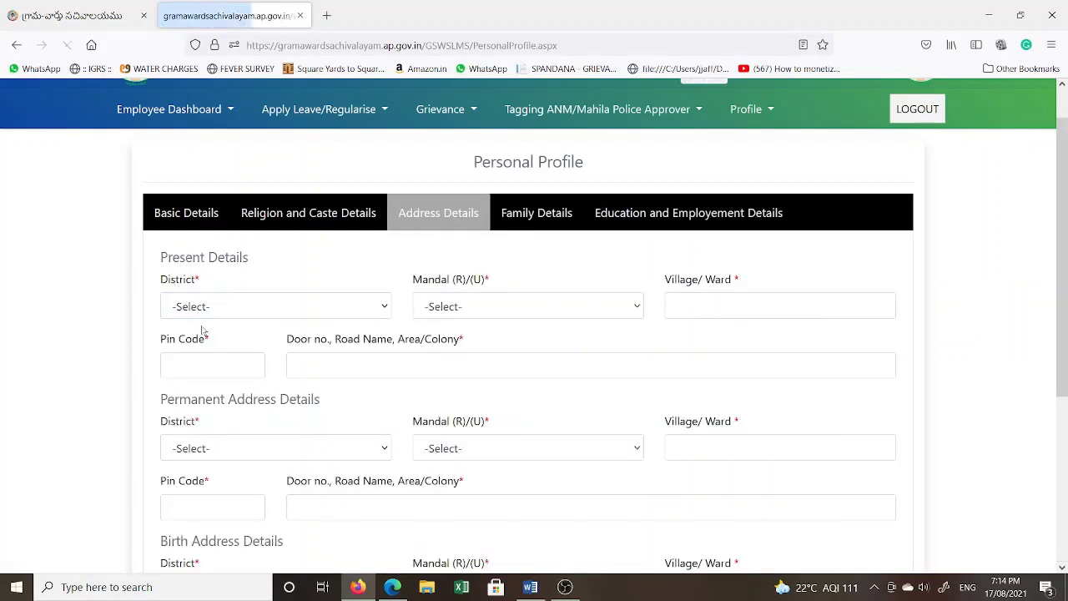
pyautogui.moveTo(204, 342); pyautogui.dragTo(214, 342)
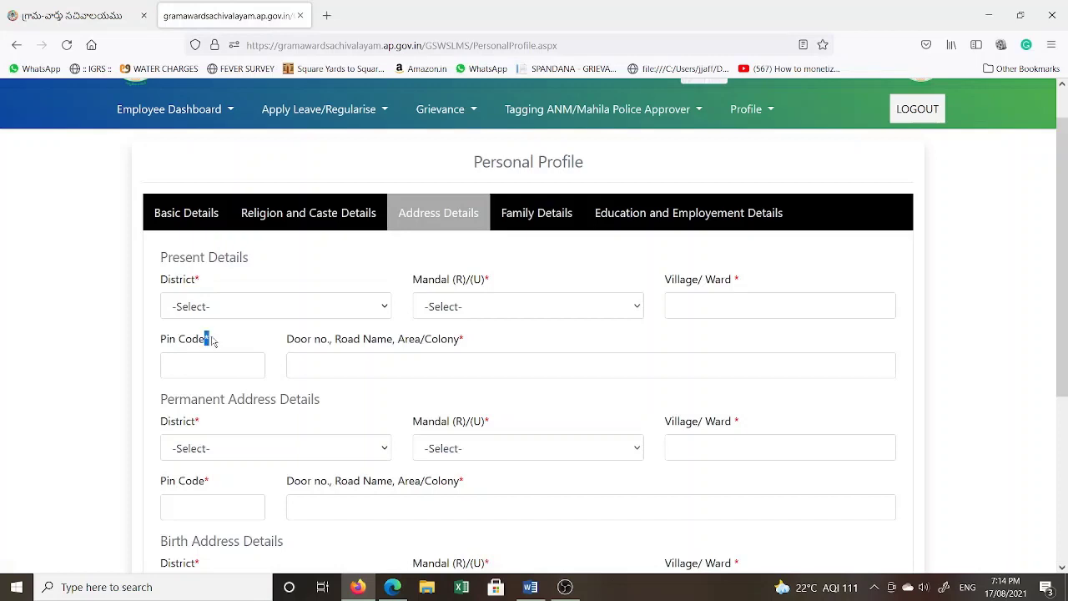
pyautogui.click(537, 216)
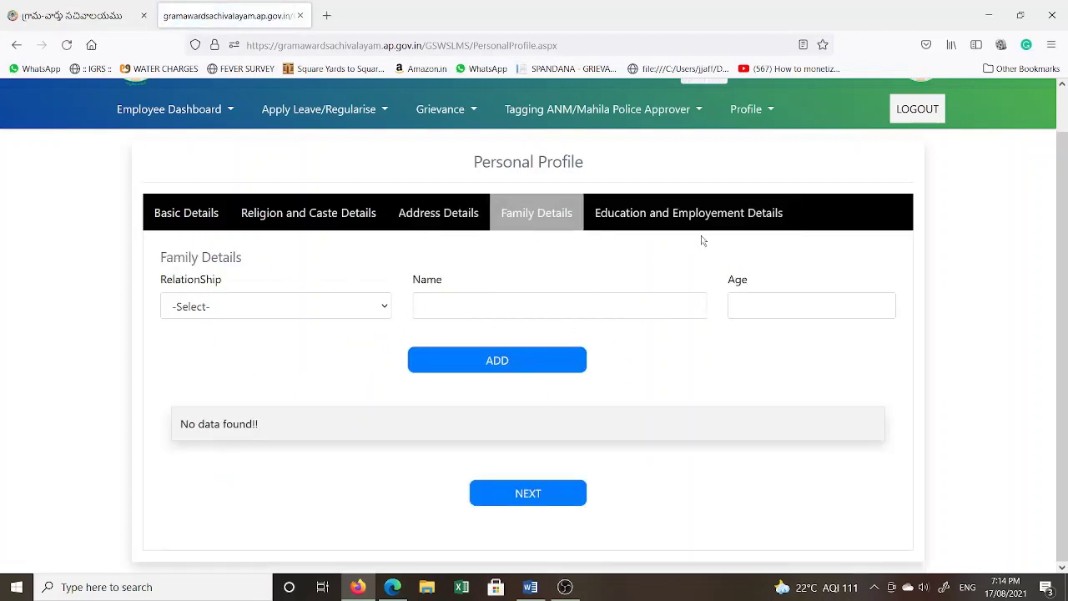
pyautogui.click(672, 216)
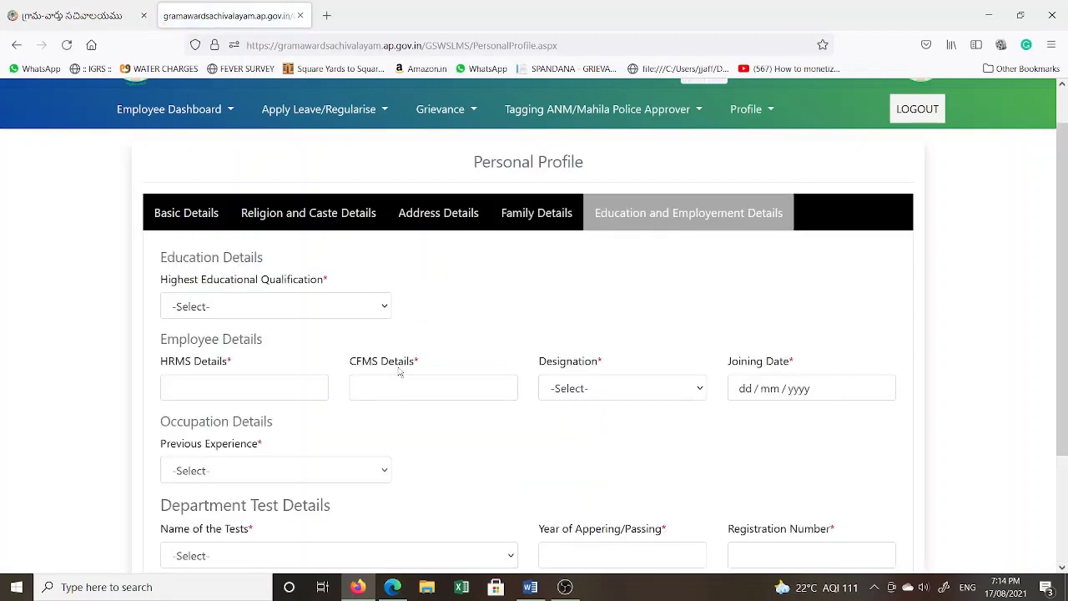
# - Review the qualification list and the HRMS, CFMS, designation and joining date fields without filling them
pyautogui.click(247, 306)
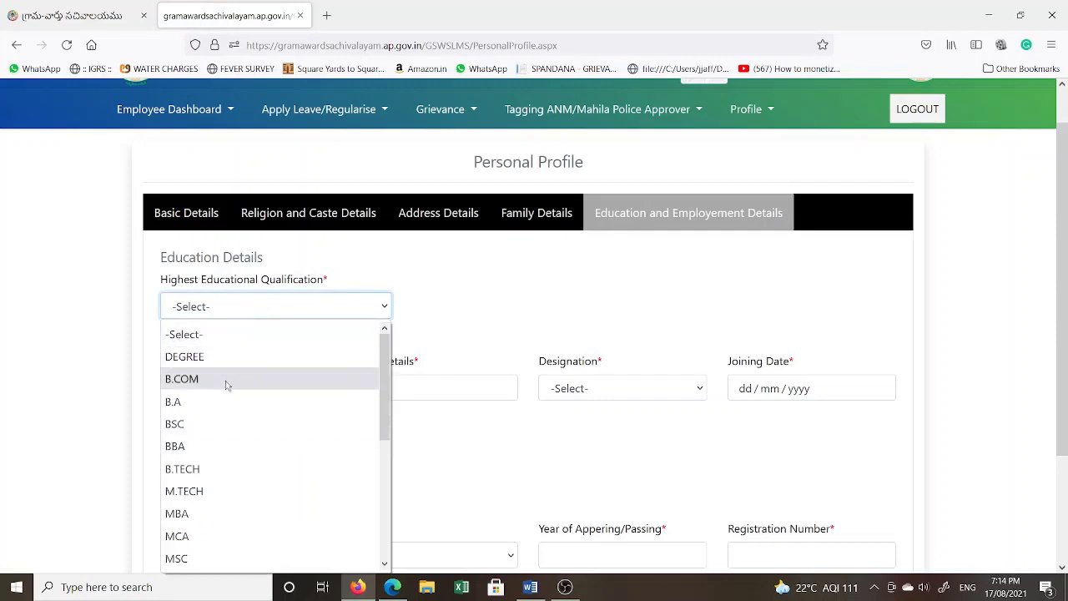
pyautogui.click(542, 294)
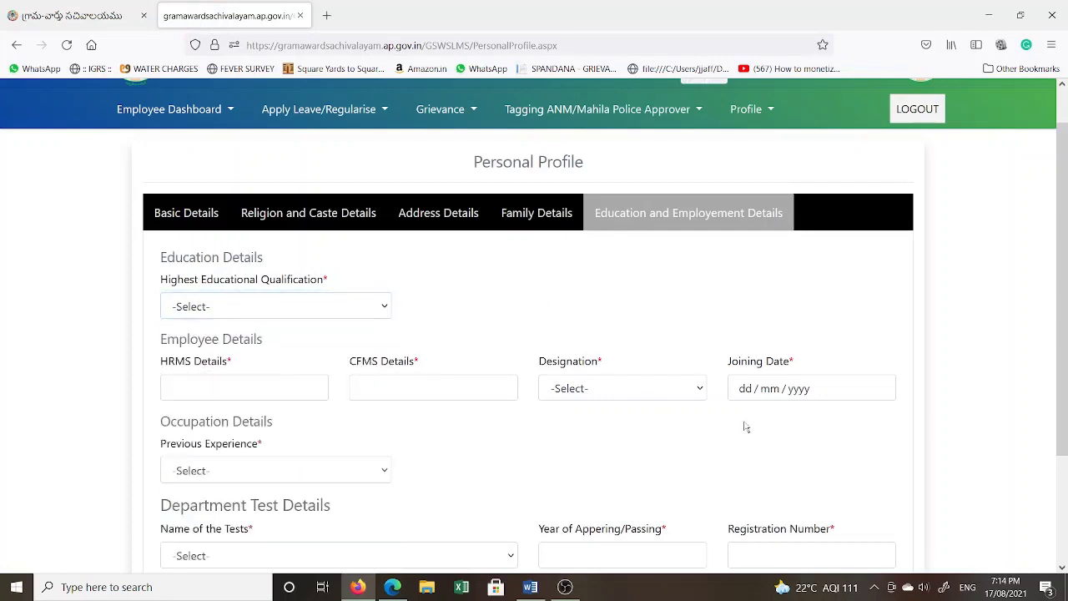
pyautogui.scroll(-2, 703, 442)
pyautogui.moveTo(166, 267); pyautogui.dragTo(250, 267)
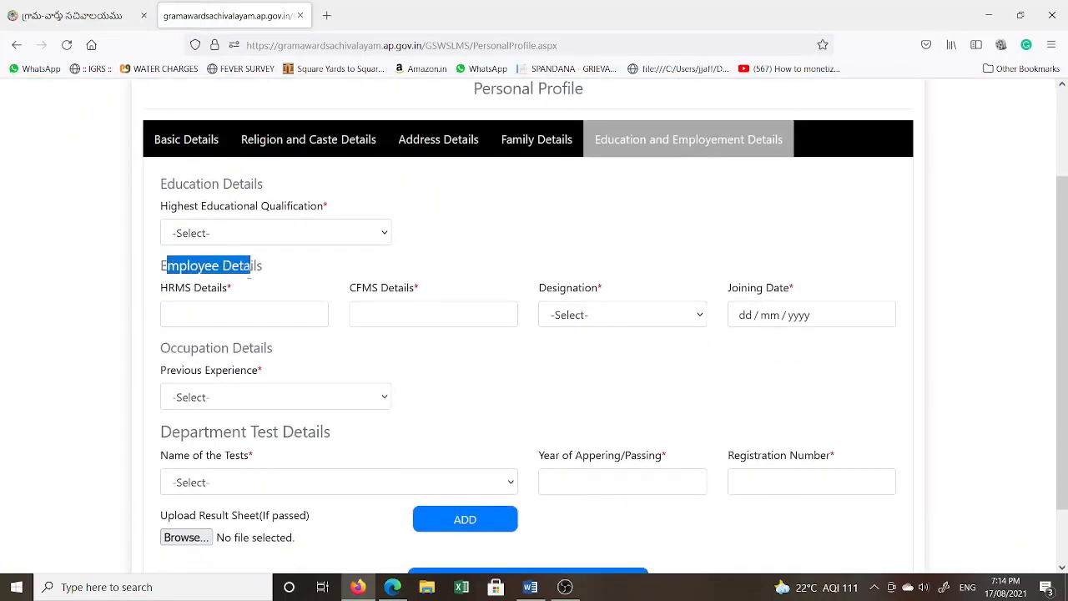
pyautogui.click(188, 309)
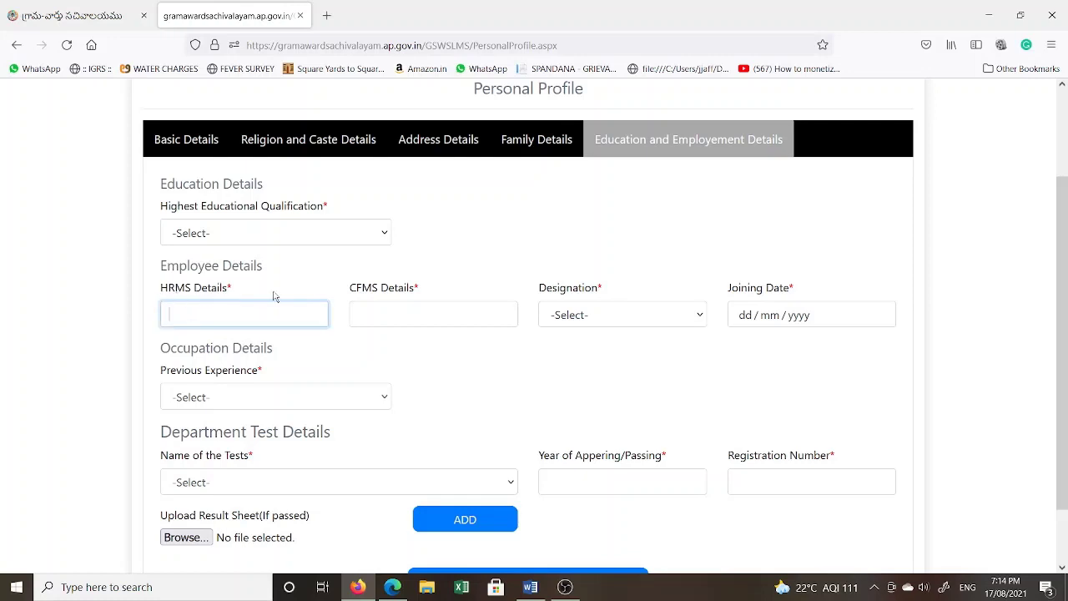
pyautogui.click(395, 310)
pyautogui.click(597, 314)
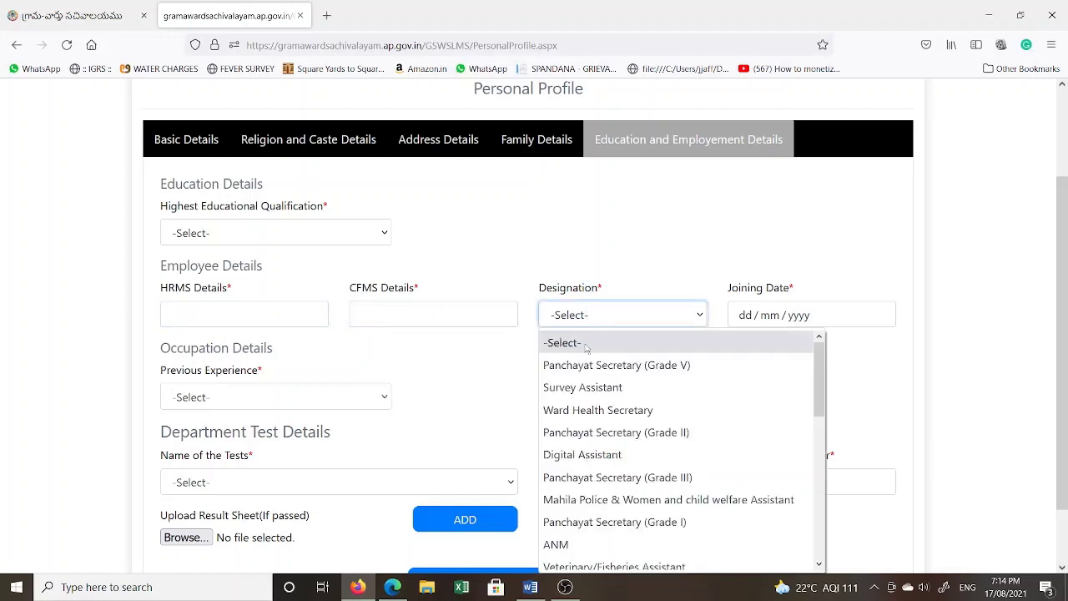
pyautogui.scroll(-5, 605, 493)
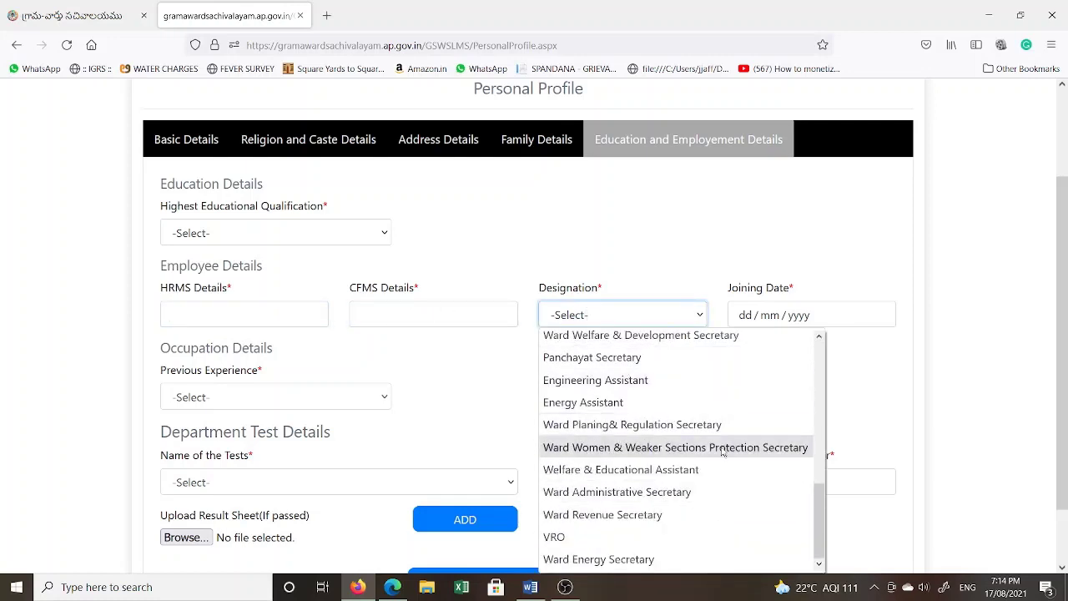
pyautogui.click(745, 314)
pyautogui.scroll(-2, 206, 397)
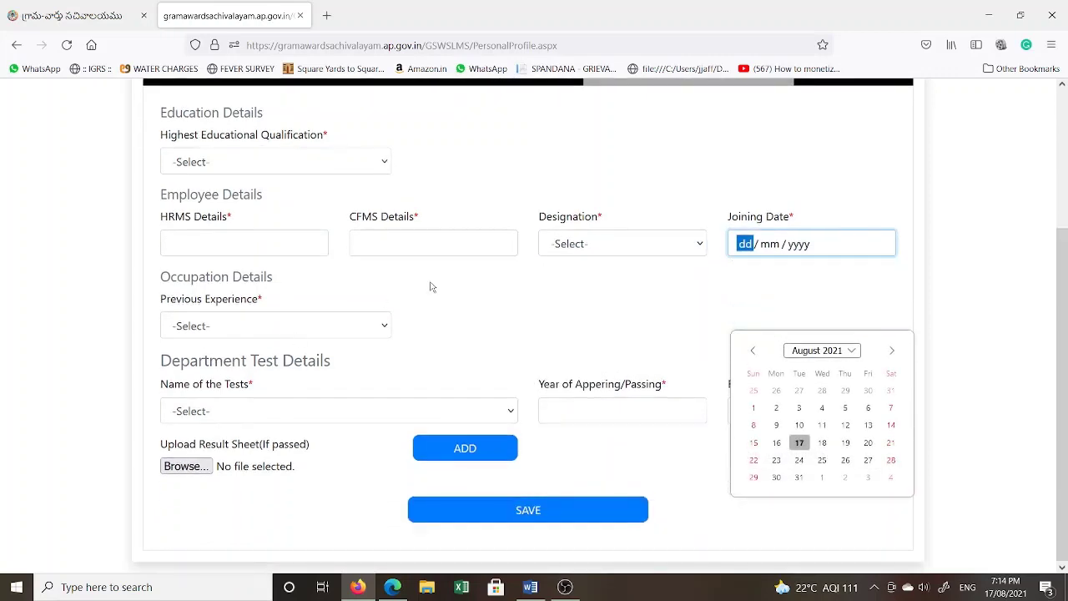
pyautogui.click(432, 286)
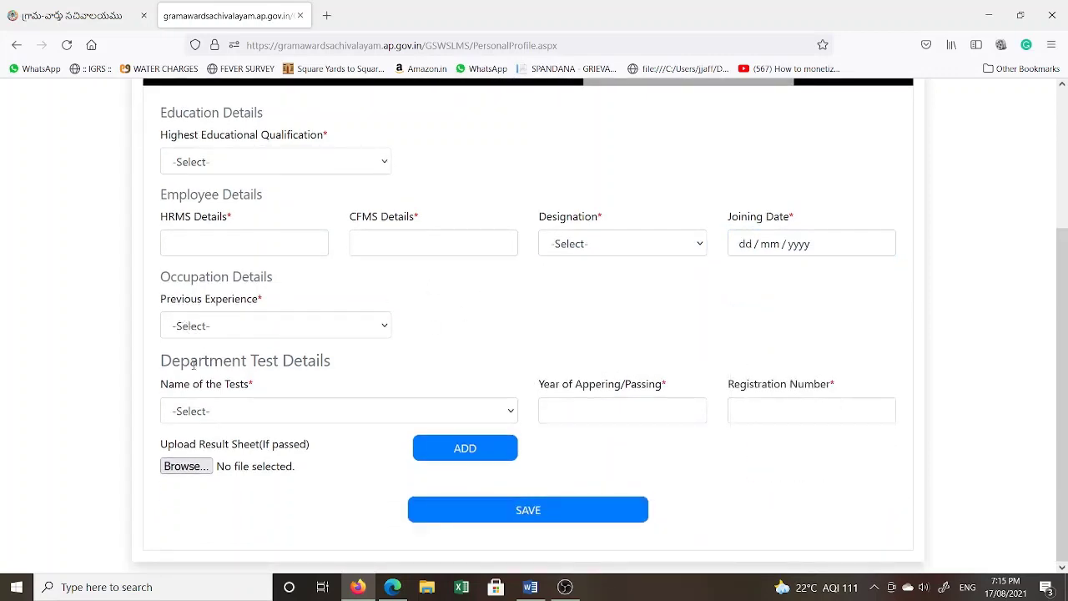
# - Answer Yes for previous experience, leaving the field of experience unset
pyautogui.click(213, 326)
pyautogui.click(193, 383)
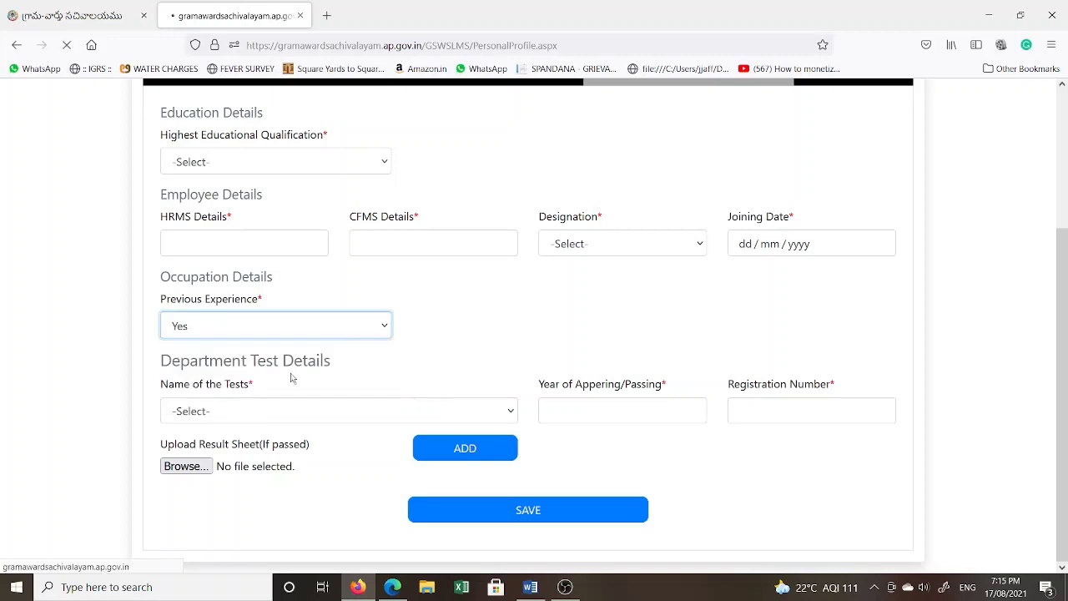
pyautogui.click(579, 325)
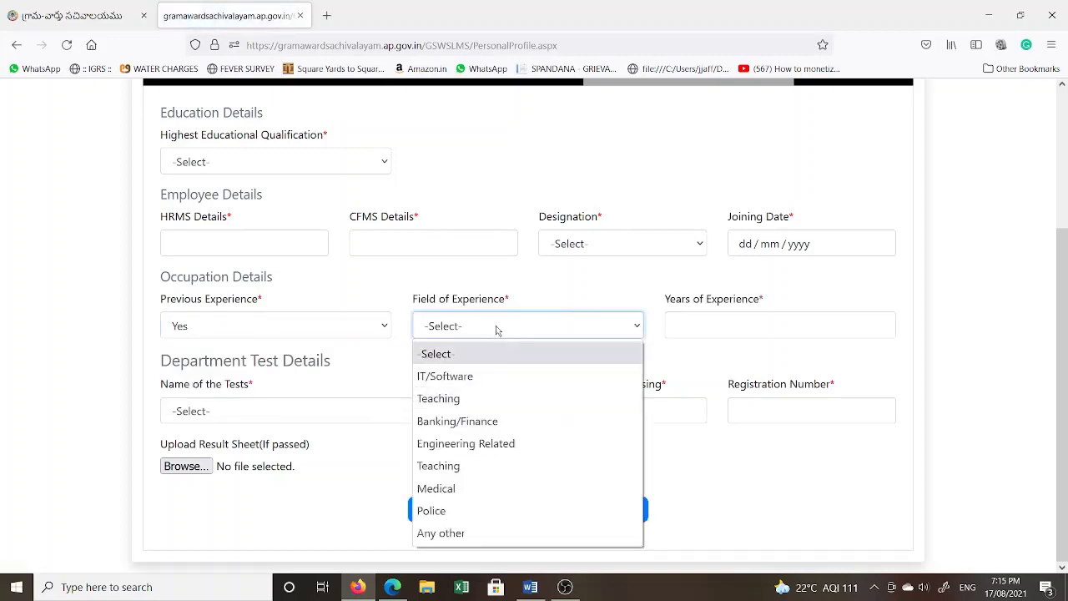
pyautogui.click(389, 267)
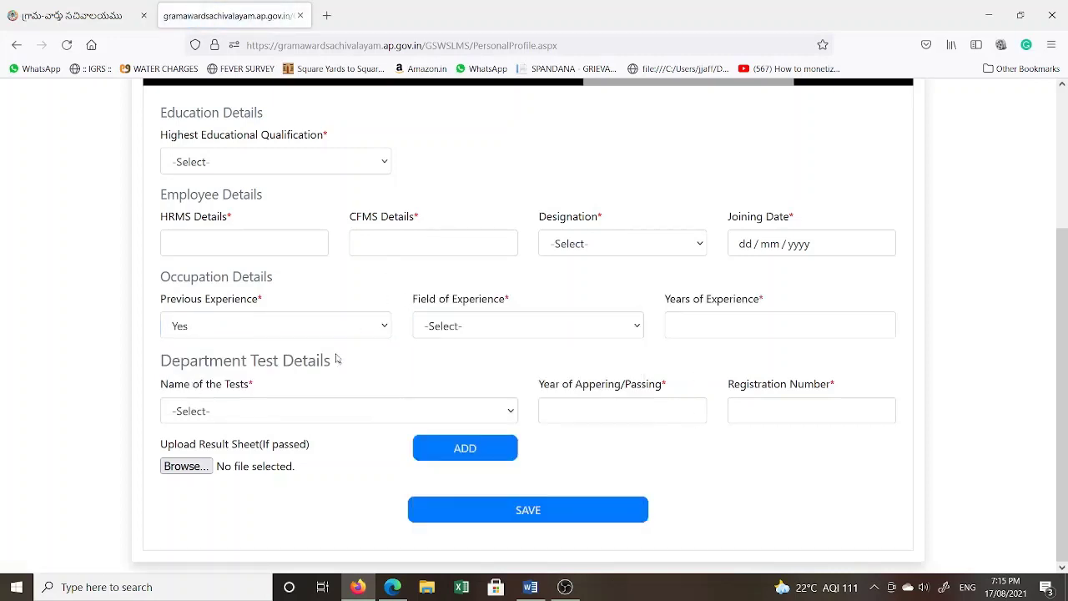
# - Choose 'Accounts Test for Subordinate Officers - Part I' as the department test name, leaving year and registration empty
pyautogui.click(285, 410)
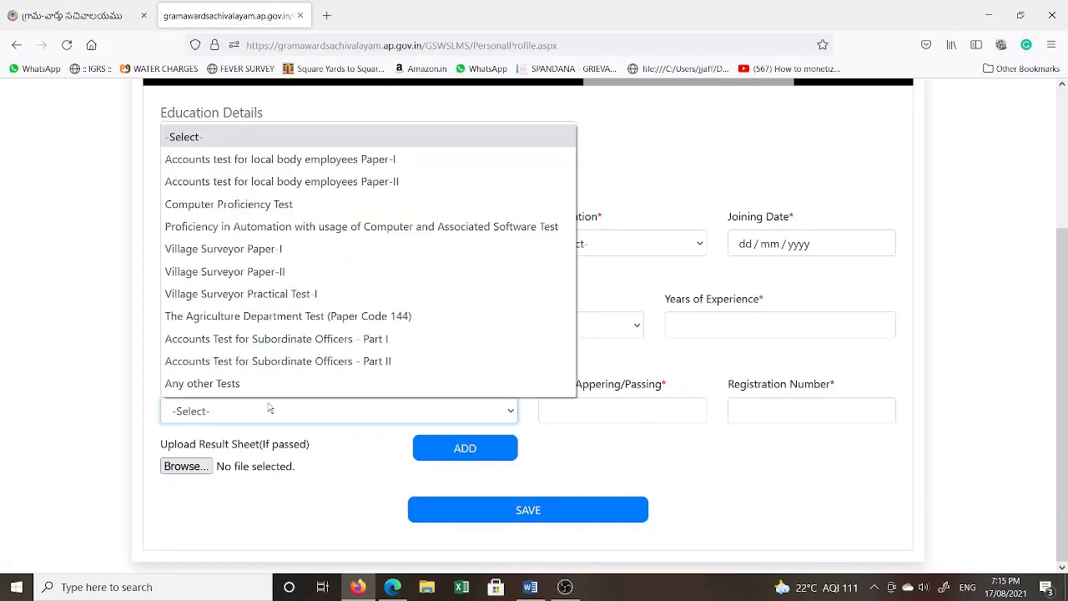
pyautogui.click(317, 338)
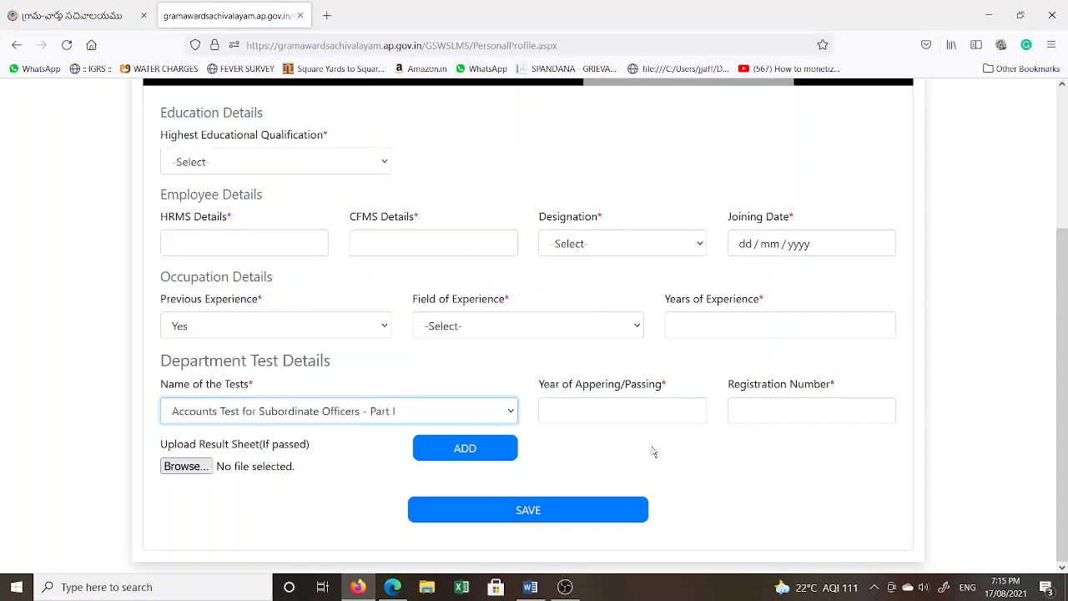
pyautogui.click(602, 415)
pyautogui.click(771, 413)
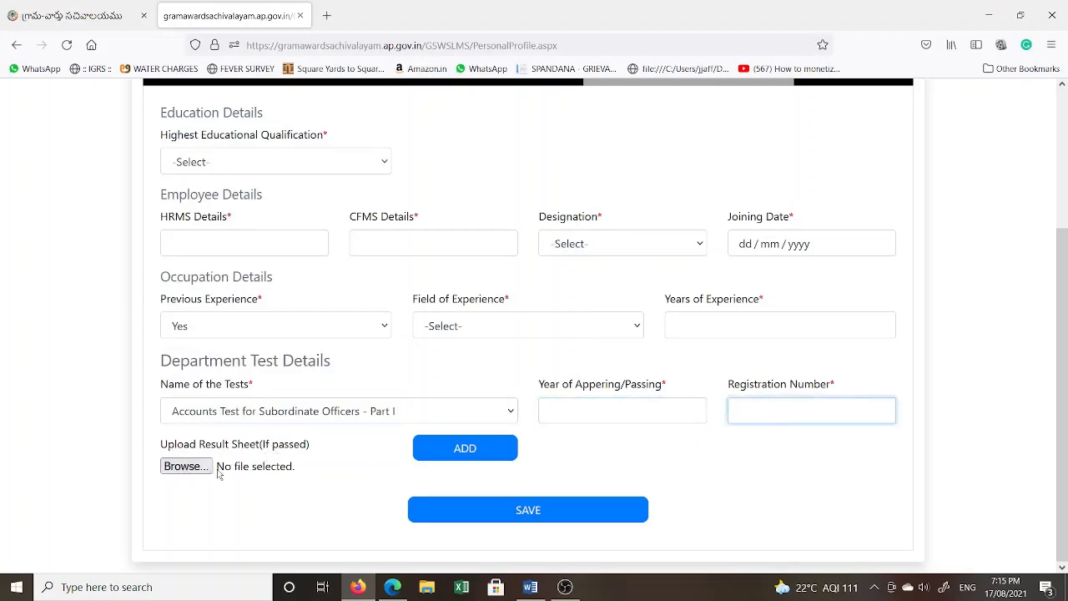
pyautogui.scroll(3, 456, 360)
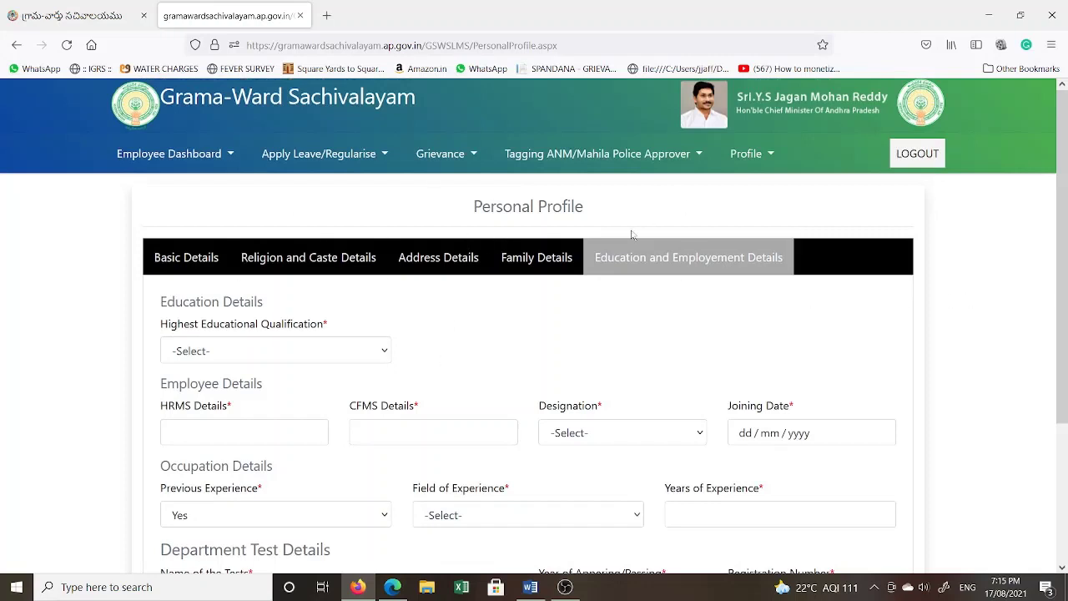
# - Open the Capture Training Details page from the Profile menu
pyautogui.click(773, 155)
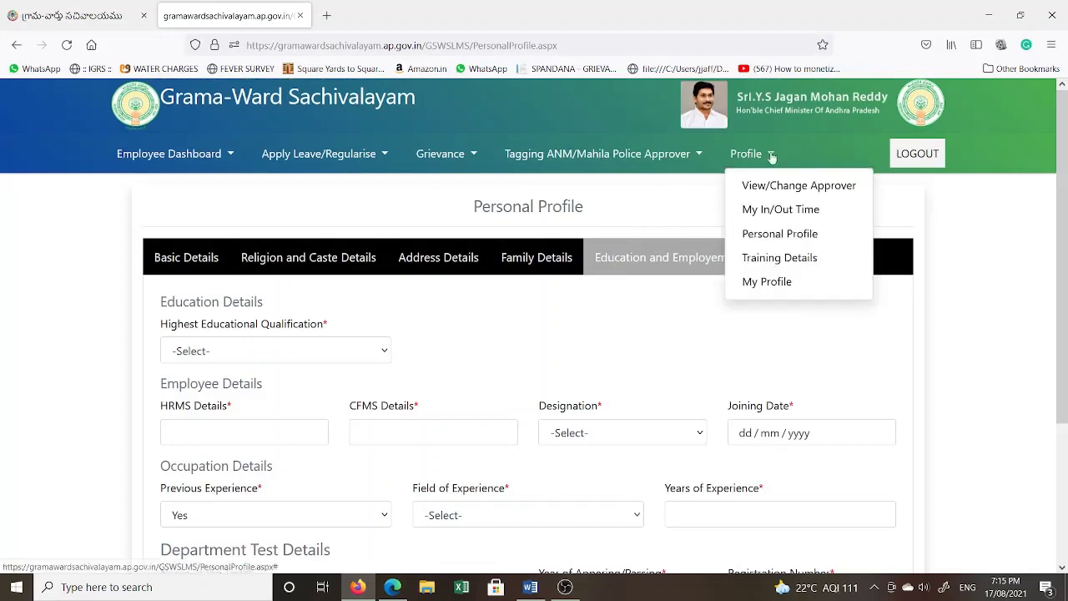
pyautogui.click(755, 265)
pyautogui.scroll(-2, 230, 271)
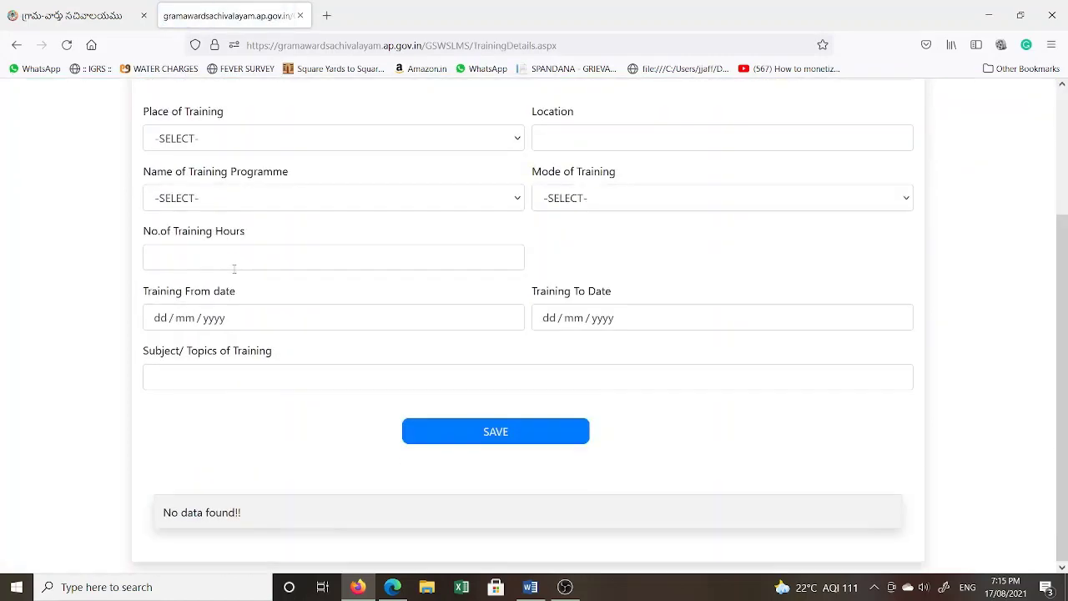
pyautogui.scroll(2, 233, 267)
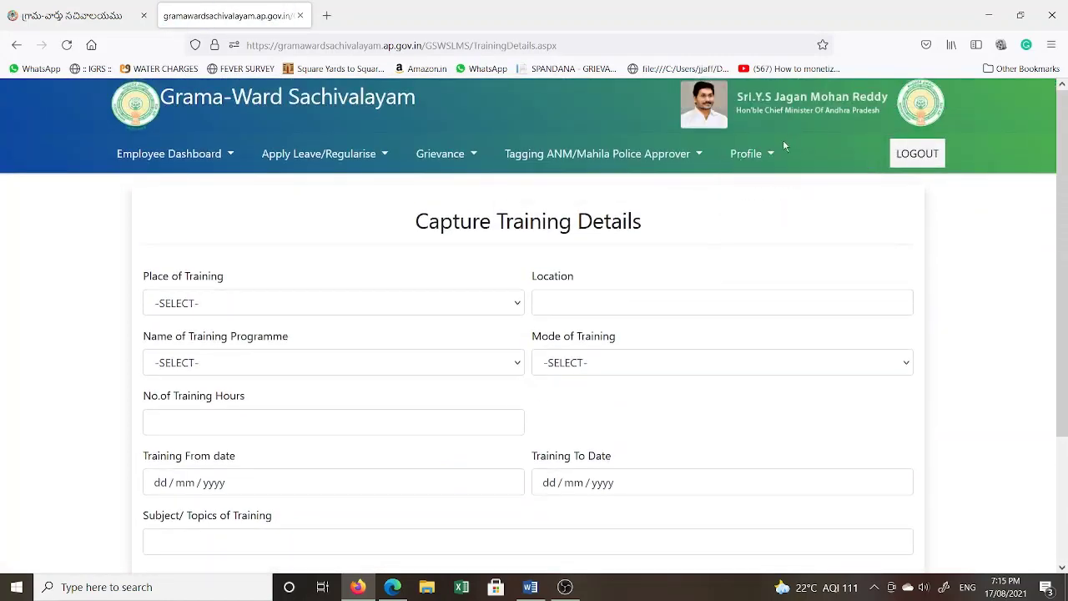
pyautogui.click(781, 150)
pyautogui.click(784, 264)
pyautogui.scroll(-2, 345, 253)
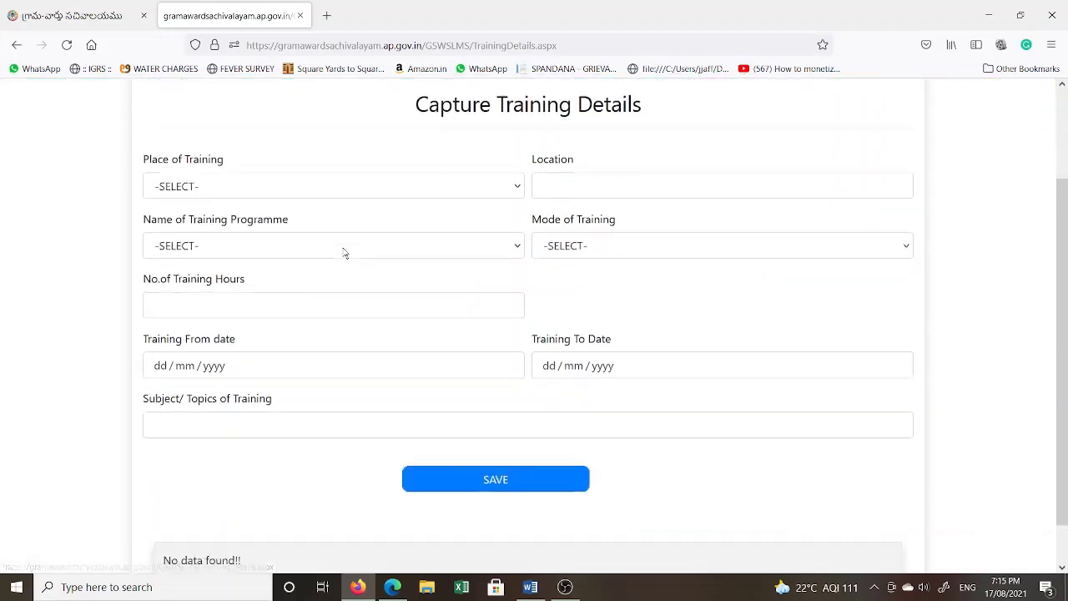
pyautogui.scroll(1, 211, 175)
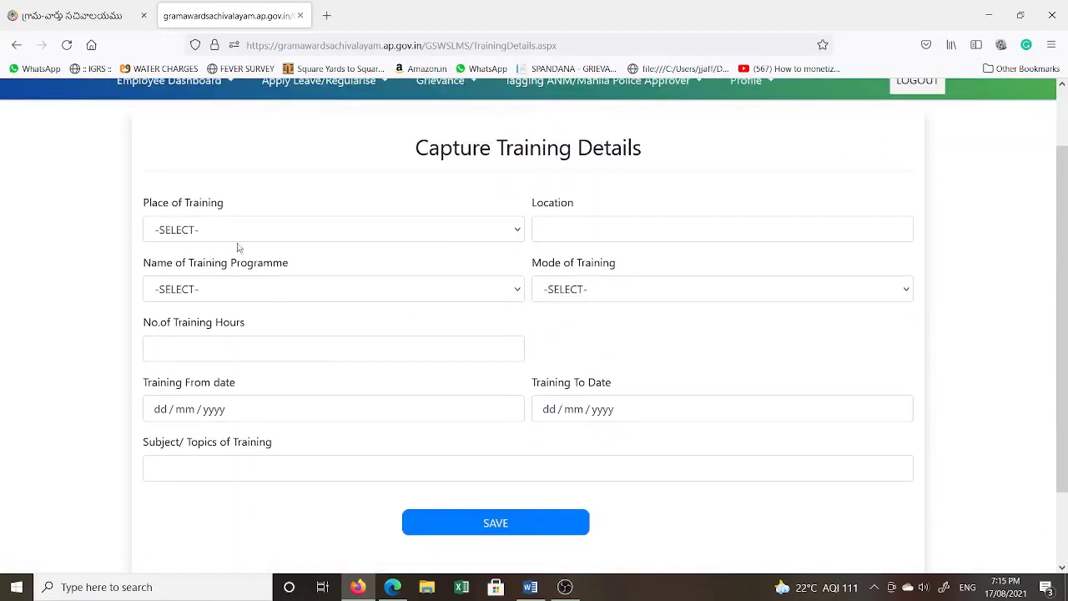
# - Set Place of Training to Mandal and select the Location field
pyautogui.click(281, 234)
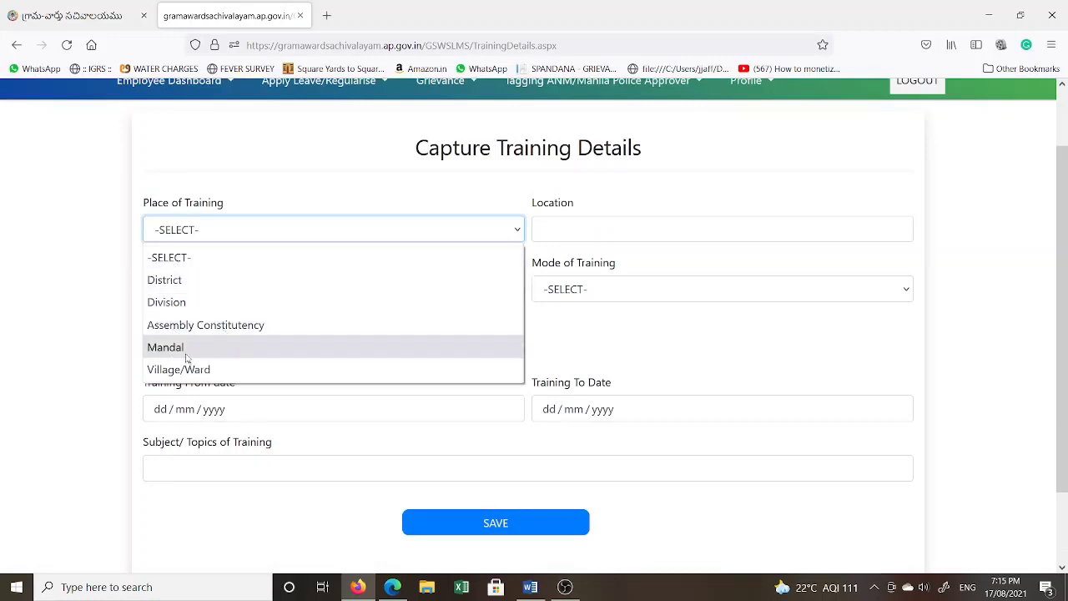
pyautogui.click(620, 225)
pyautogui.click(231, 232)
pyautogui.click(202, 349)
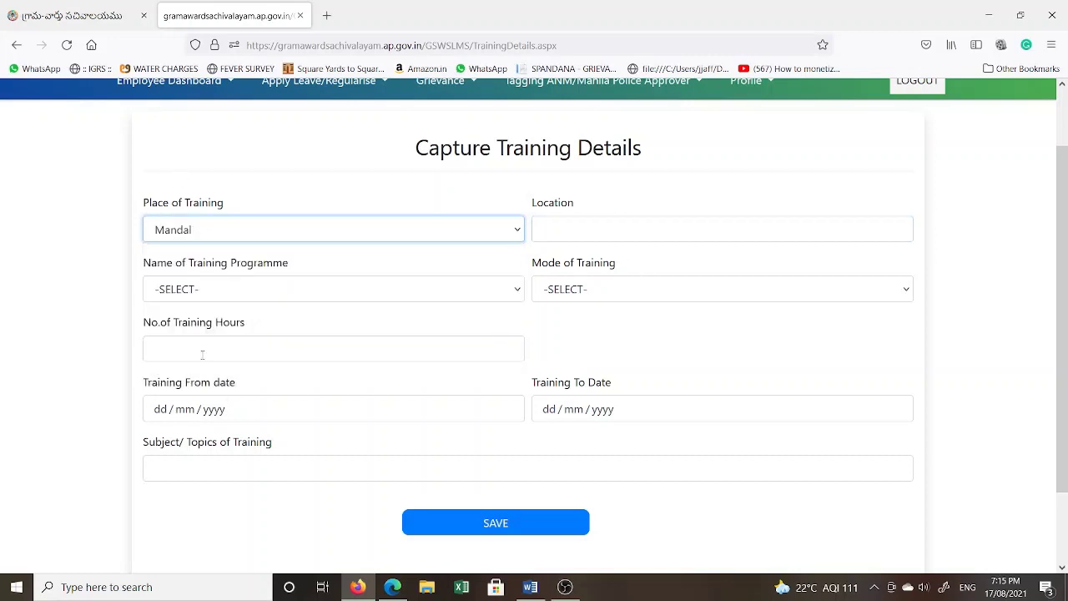
pyautogui.click(583, 223)
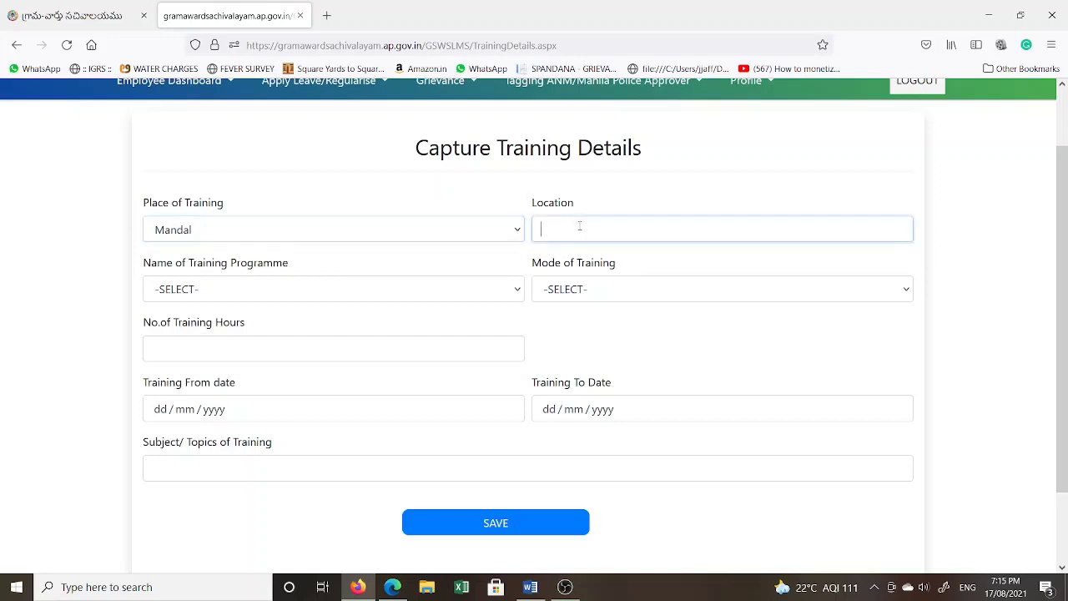
pyautogui.click(217, 290)
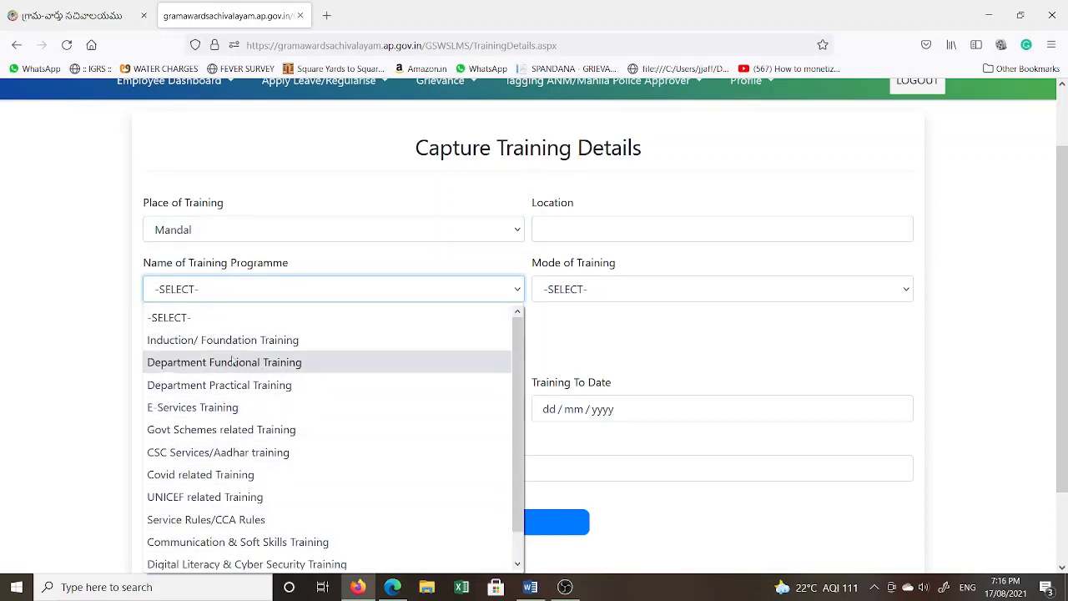
# - Review the Training Programme, Mode, Training Hours and From date fields without filling any
pyautogui.click(569, 331)
pyautogui.click(597, 290)
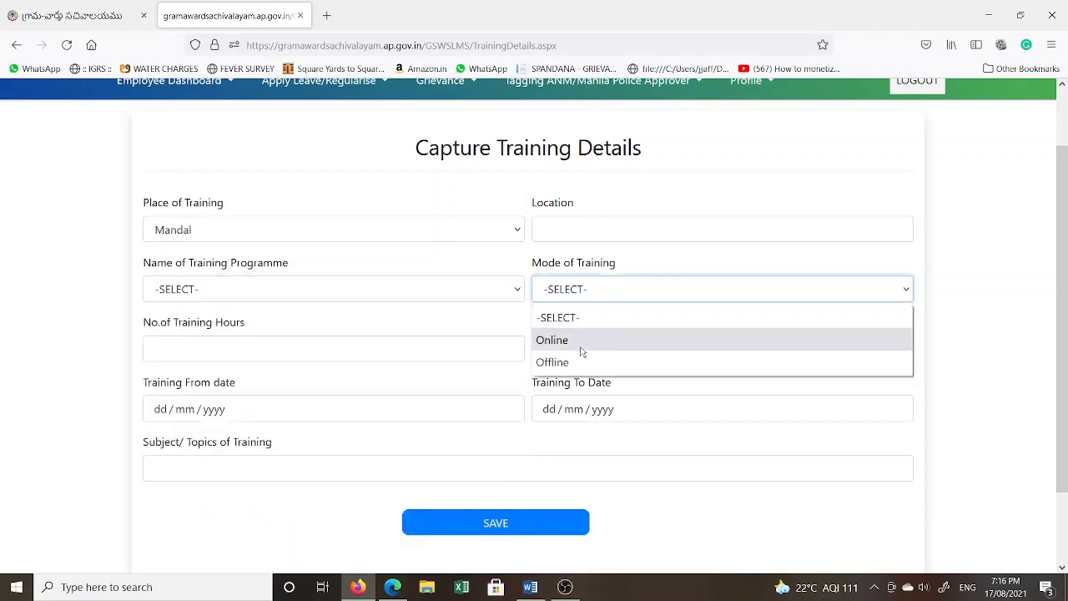
pyautogui.click(357, 302)
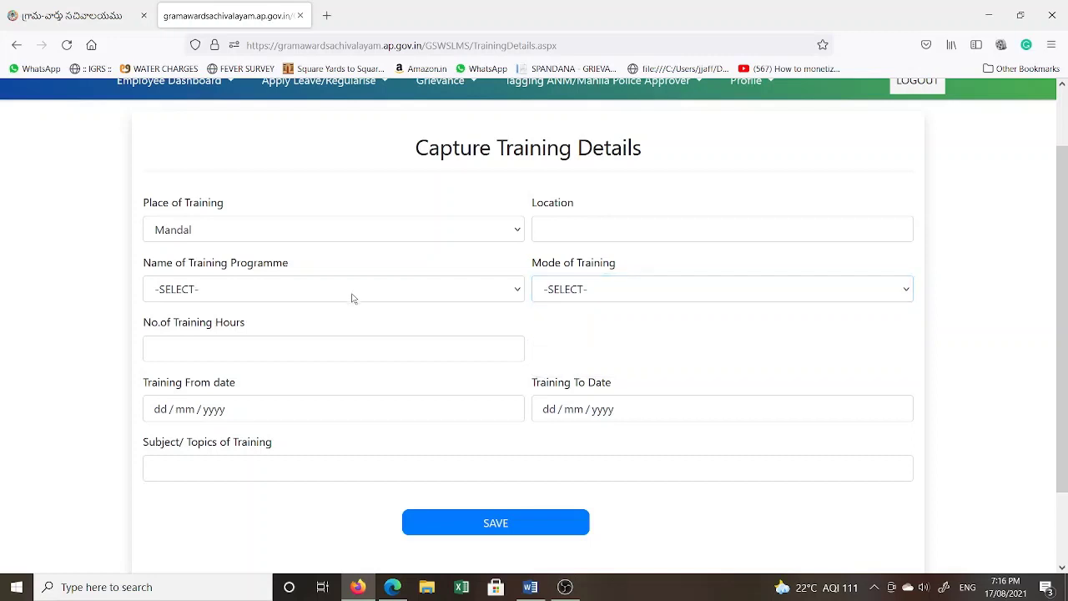
pyautogui.click(337, 295)
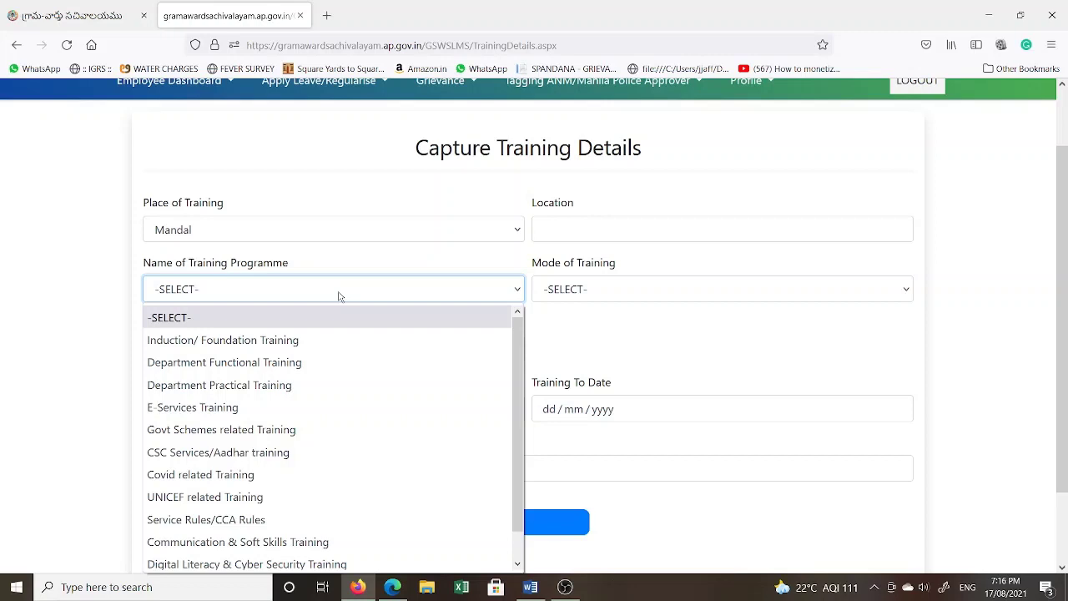
pyautogui.click(677, 350)
pyautogui.scroll(-2, 236, 441)
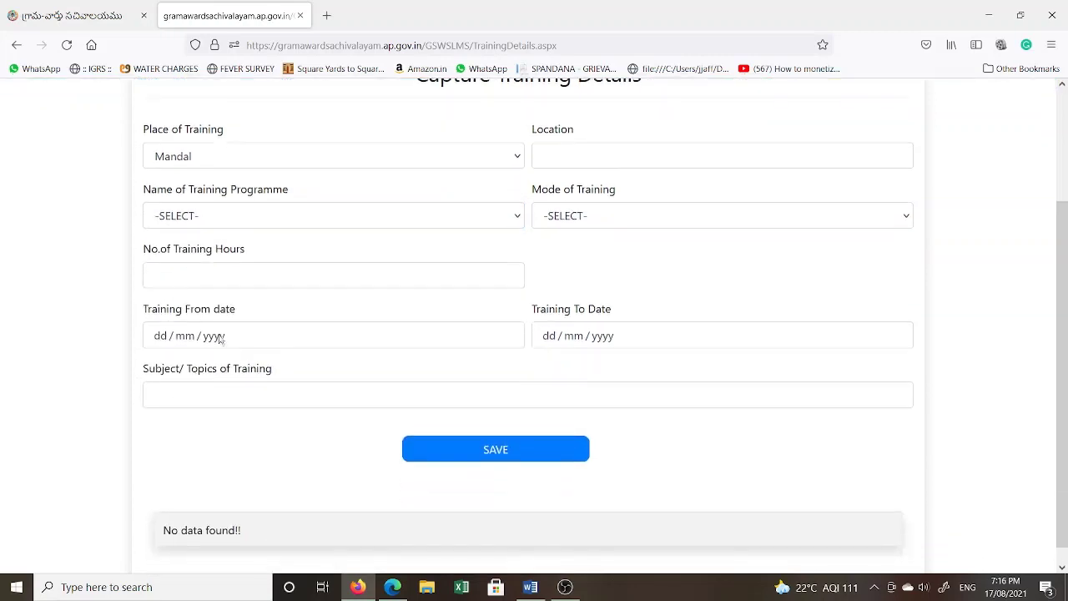
pyautogui.click(157, 269)
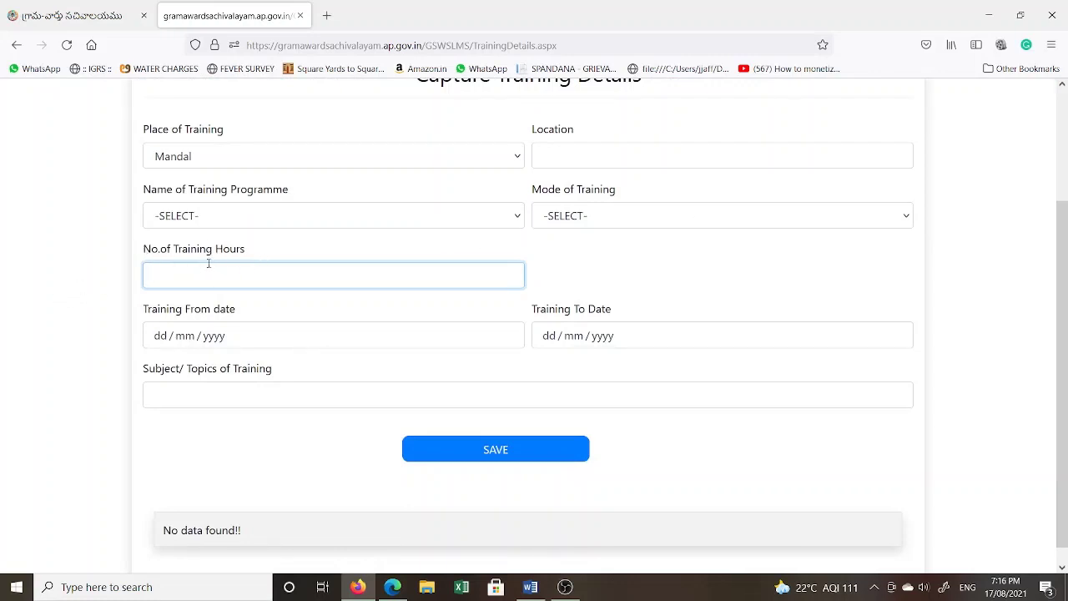
pyautogui.scroll(-1, 190, 276)
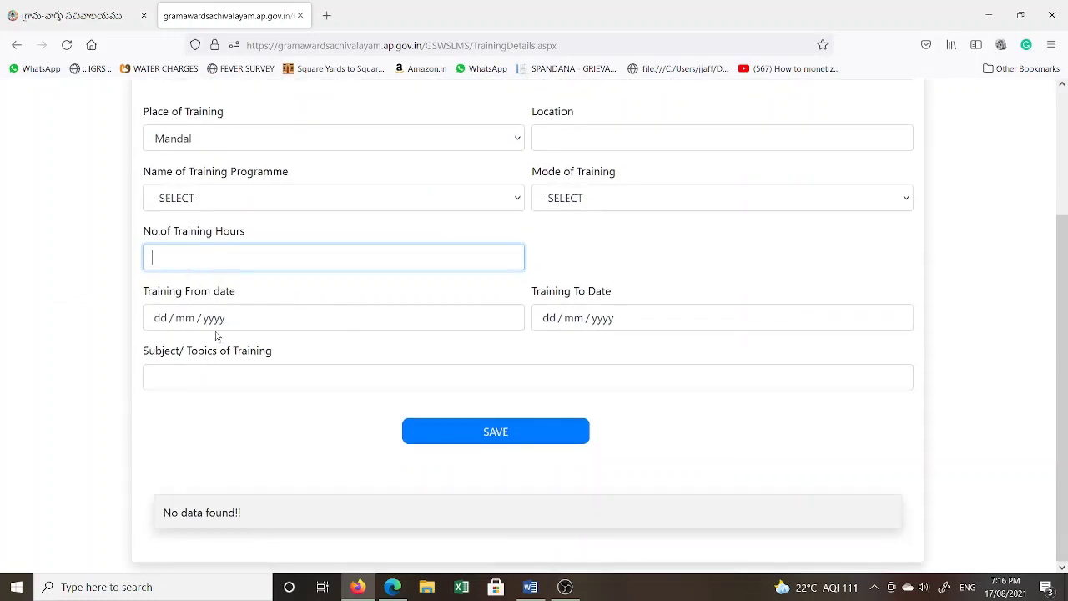
pyautogui.click(175, 323)
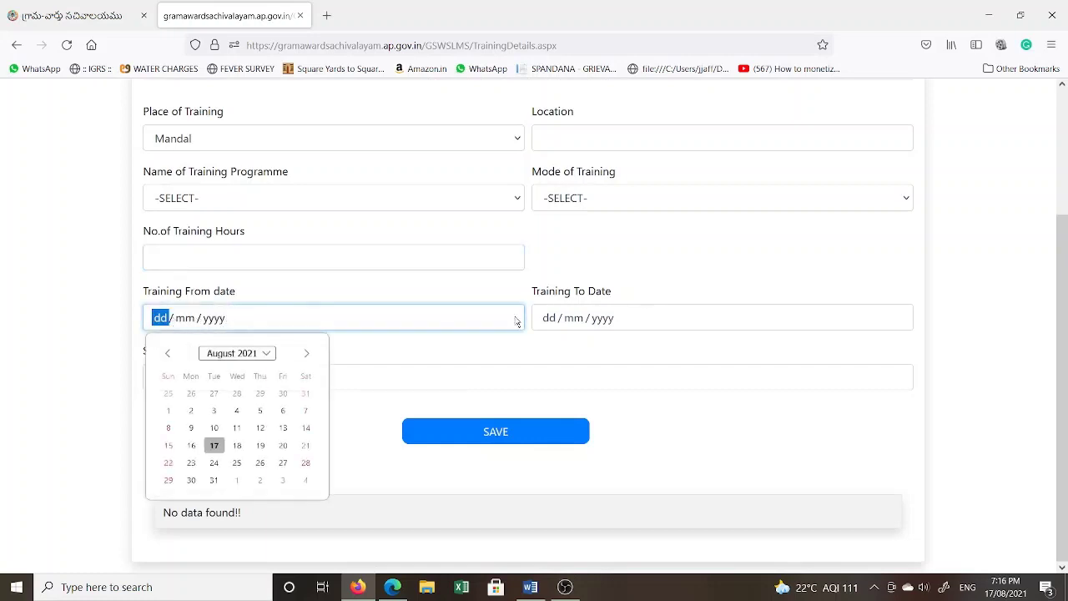
pyautogui.click(613, 269)
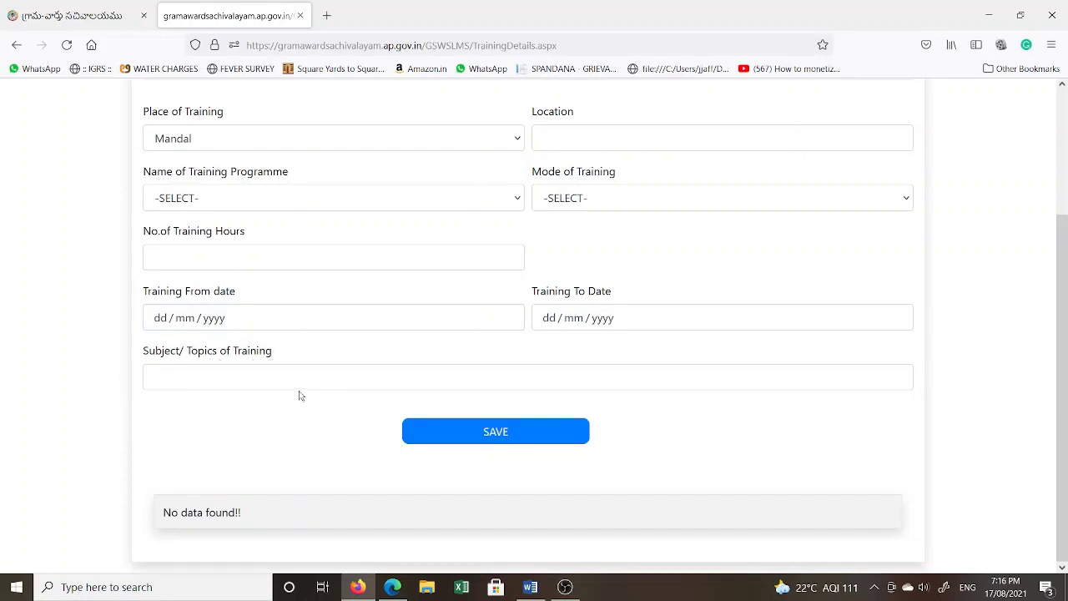
# - Submit the empty training form, then switch via Word to the circular PDF on updating training data
pyautogui.click(544, 433)
pyautogui.scroll(3, 476, 279)
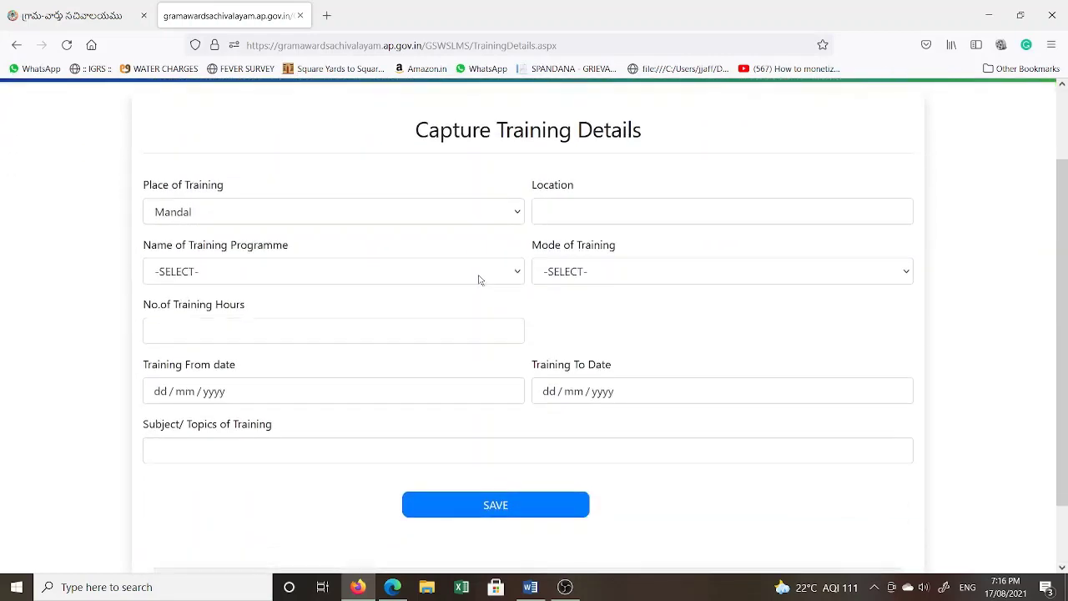
pyautogui.hotkey('alt', 'Tab')
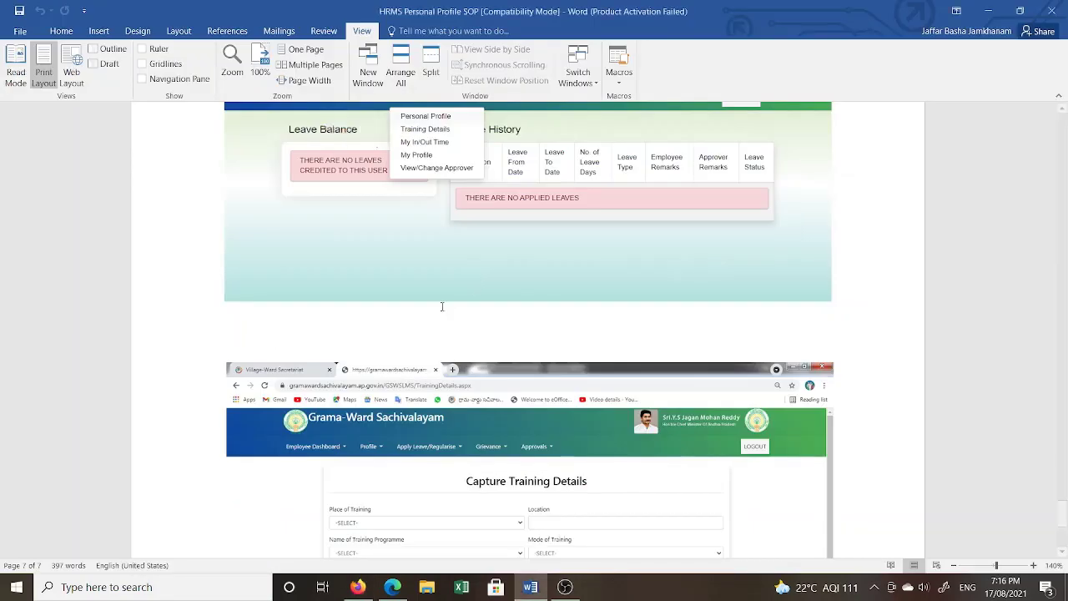
pyautogui.hotkey('alt', 'Tab')
pyautogui.press('Tab')
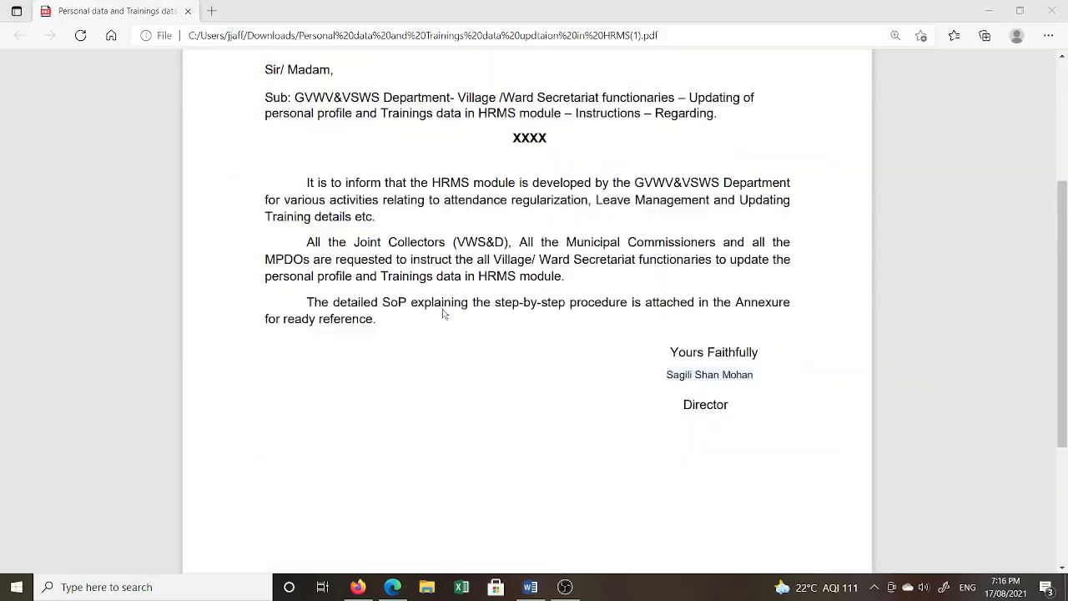